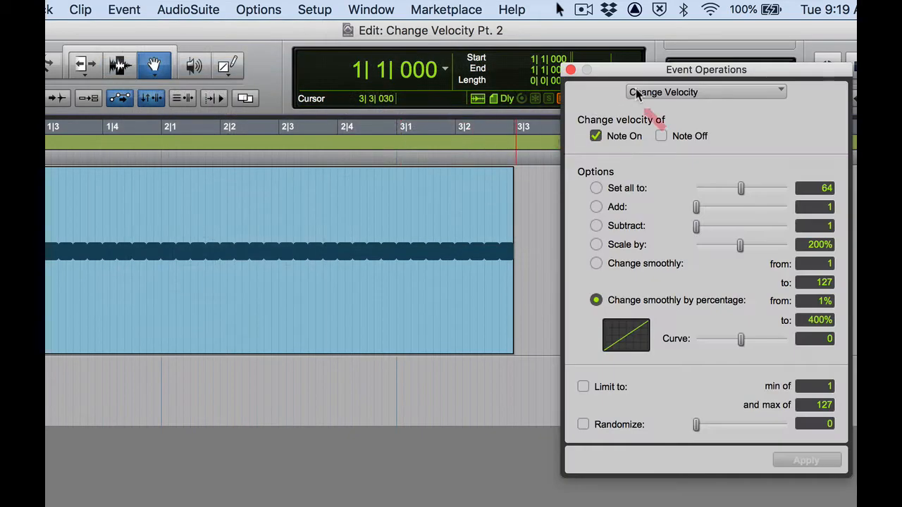
Choose the Set all to option for Change Velocity and move the Event Operations window clear of the clip
{"action": "left_click_drag", "start_coordinate": [645, 71], "coordinate": [642, 47]}
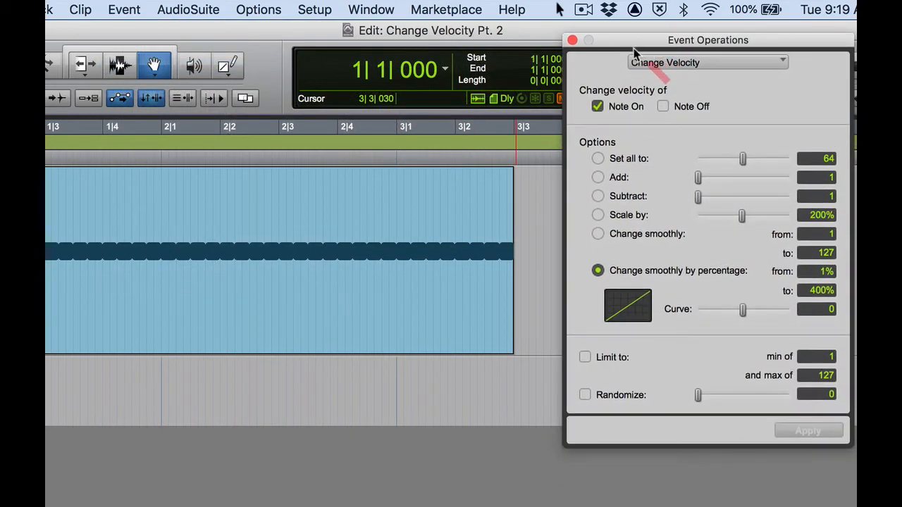
{"action": "left_click", "coordinate": [599, 158]}
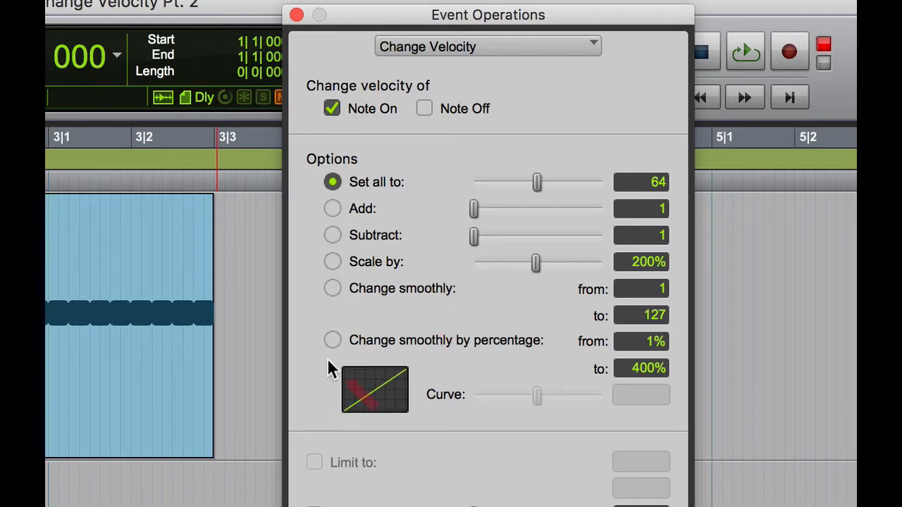
{"action": "left_click_drag", "start_coordinate": [383, 6], "coordinate": [394, 0]}
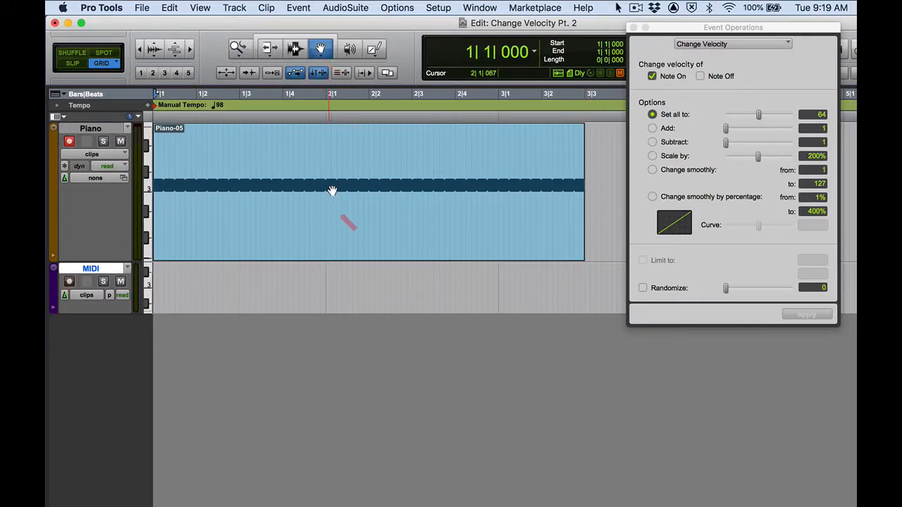
Select the Piano-05 clip and play it back to hear its current velocity
{"action": "left_click", "coordinate": [332, 188]}
{"action": "key", "text": "space"}
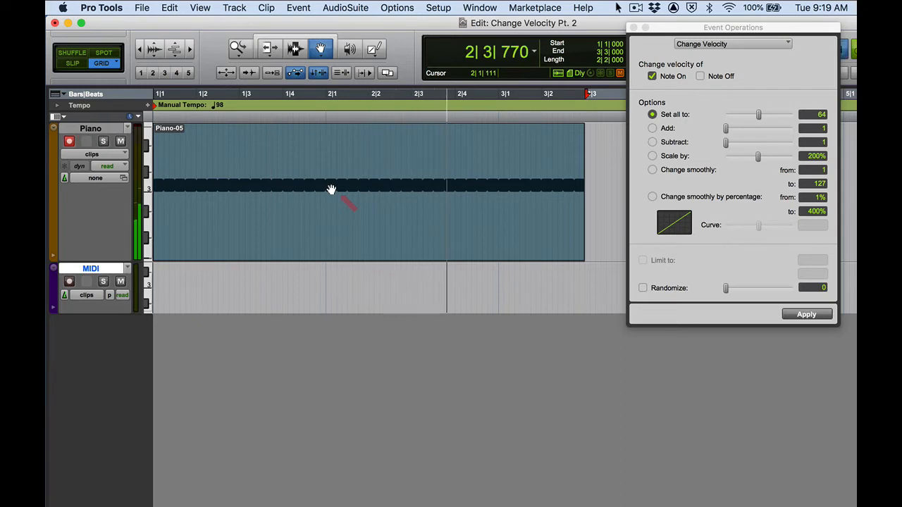
{"action": "key", "text": "space"}
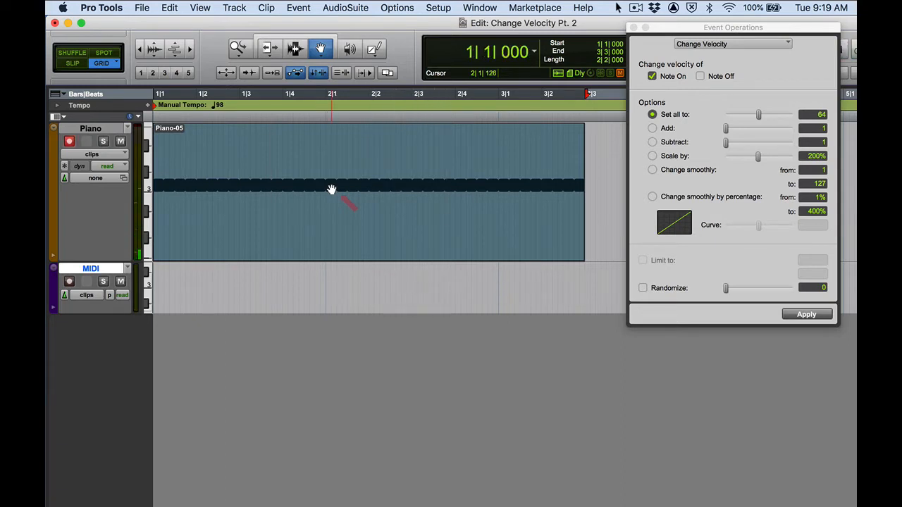
Switch the Piano track to notes view and show its velocity lane
{"action": "left_click", "coordinate": [99, 156]}
{"action": "left_click", "coordinate": [100, 156]}
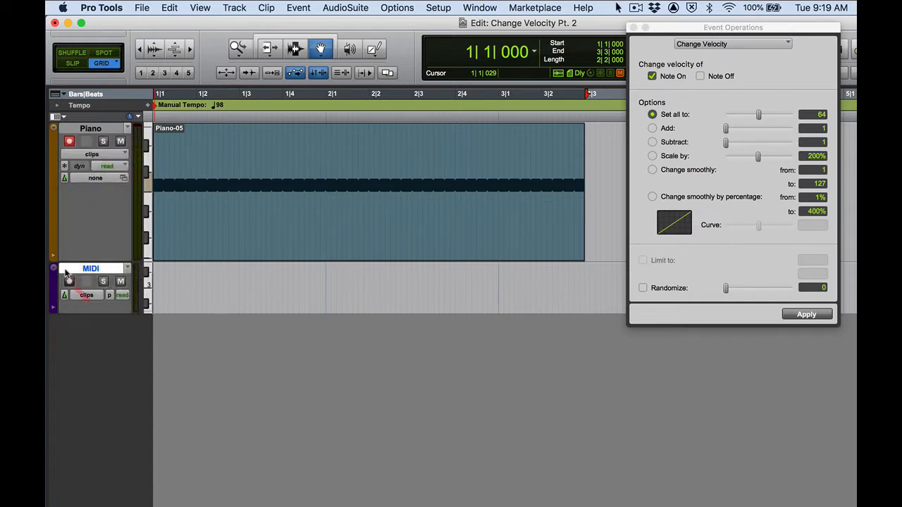
{"action": "left_click", "coordinate": [99, 154]}
{"action": "left_click", "coordinate": [105, 164]}
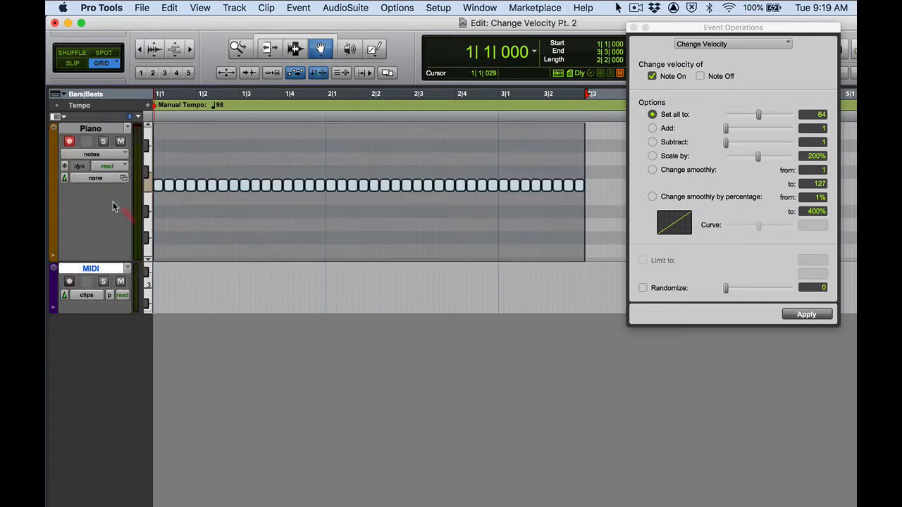
{"action": "left_click", "coordinate": [53, 261]}
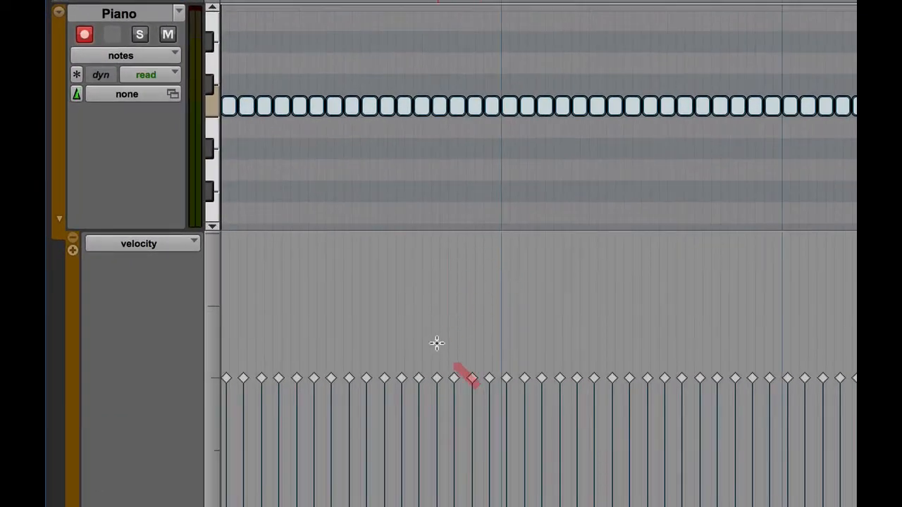
Deselect the Piano notes and select only the first note's velocity stalk to check its value
{"action": "left_click", "coordinate": [415, 329]}
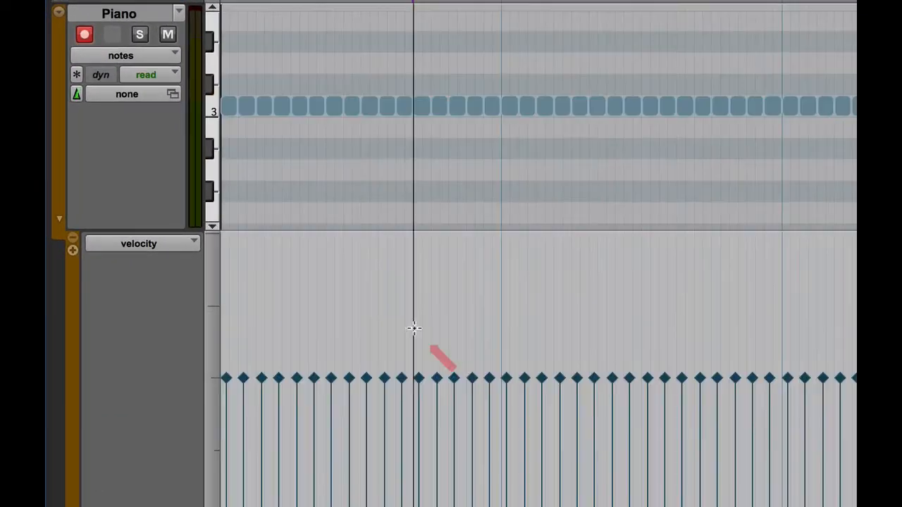
{"action": "left_click", "coordinate": [228, 379]}
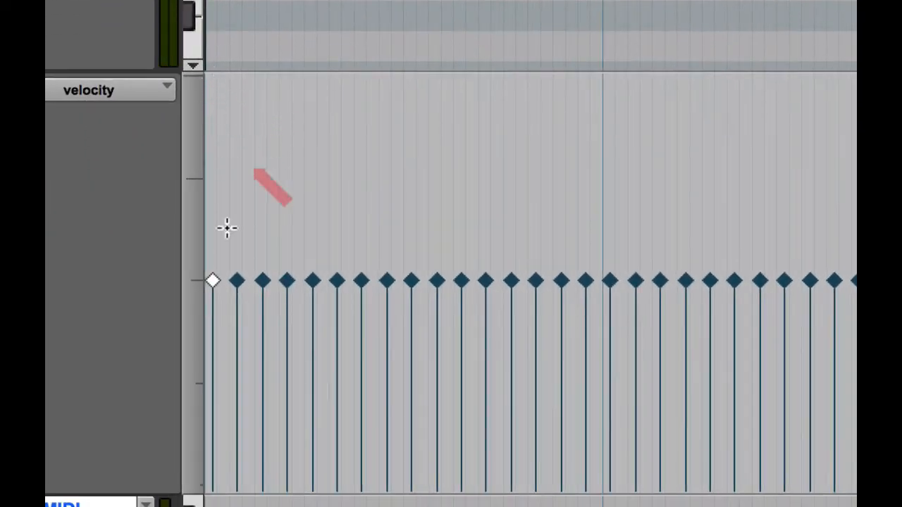
{"action": "left_click", "coordinate": [215, 282]}
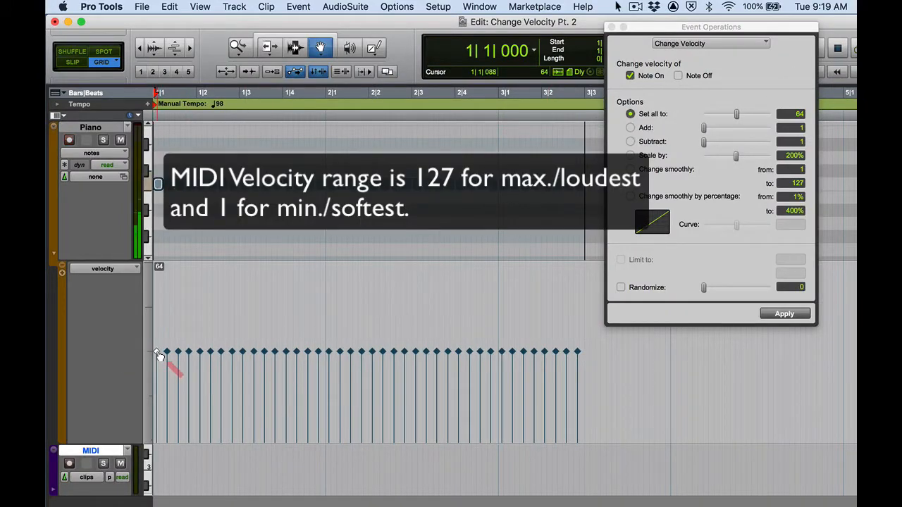
{"action": "mouse_move", "coordinate": [158, 352]}
{"action": "left_mouse_down"}
{"action": "mouse_move", "coordinate": [161, 265]}
{"action": "mouse_move", "coordinate": [181, 263]}
{"action": "mouse_move", "coordinate": [164, 357]}
{"action": "mouse_move", "coordinate": [162, 451]}
{"action": "mouse_move", "coordinate": [161, 265]}
{"action": "mouse_move", "coordinate": [159, 357]}
{"action": "left_mouse_up"}
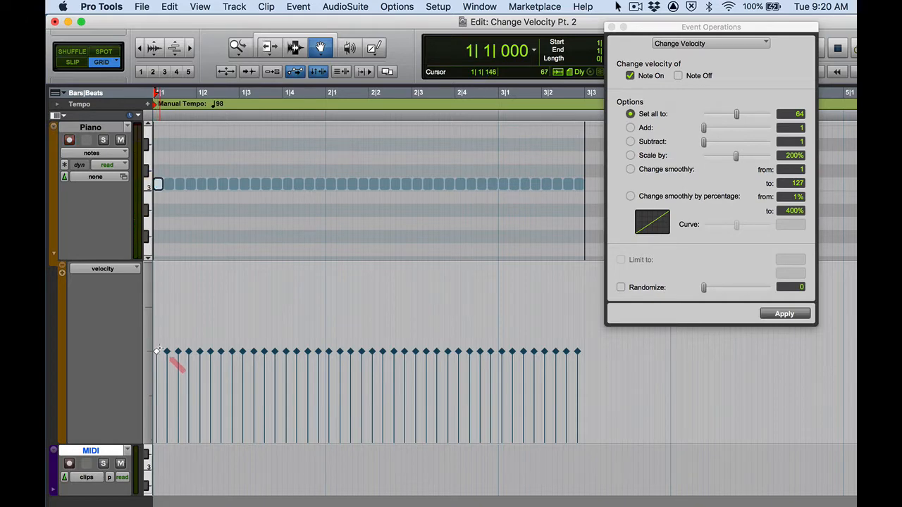
Switch to Calculator, divide 127 by 2, and close the calculator
{"action": "key", "text": "super+Tab"}
{"action": "key", "text": "super+Tab"}
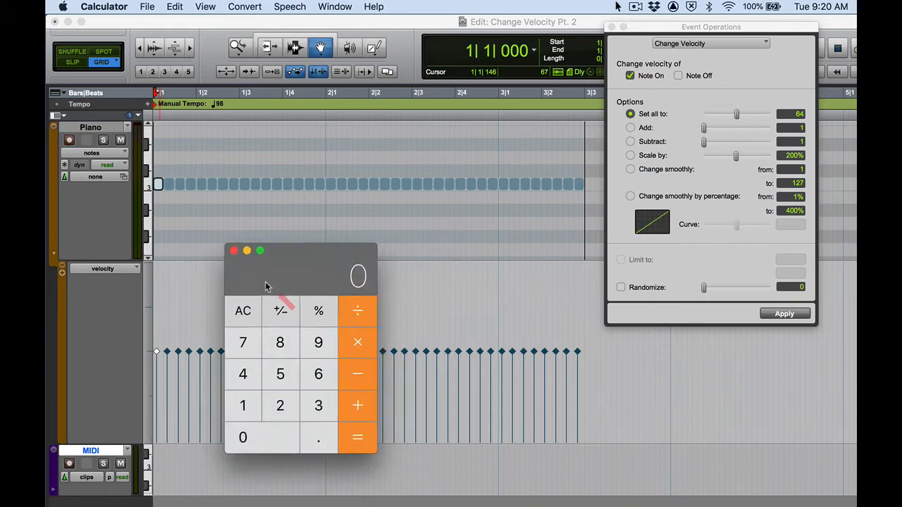
{"action": "left_click_drag", "start_coordinate": [265, 285], "coordinate": [291, 131]}
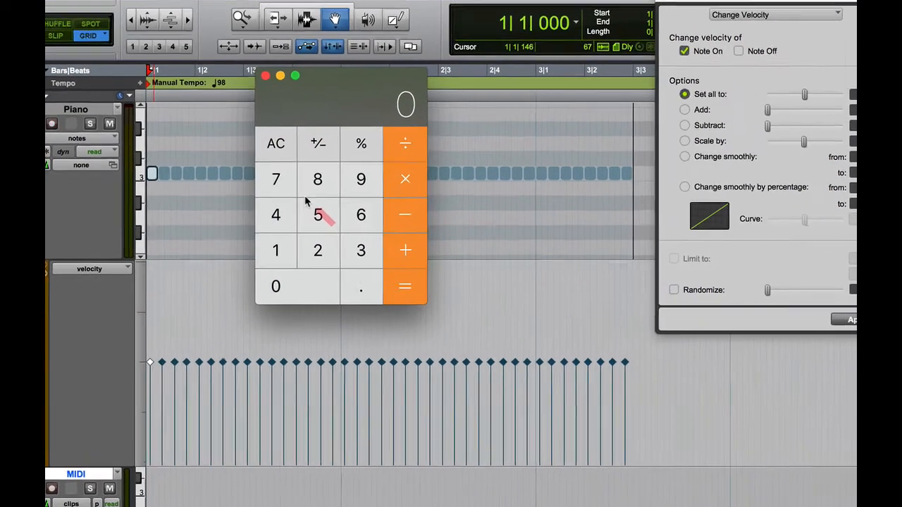
{"action": "type", "text": "127/2"}
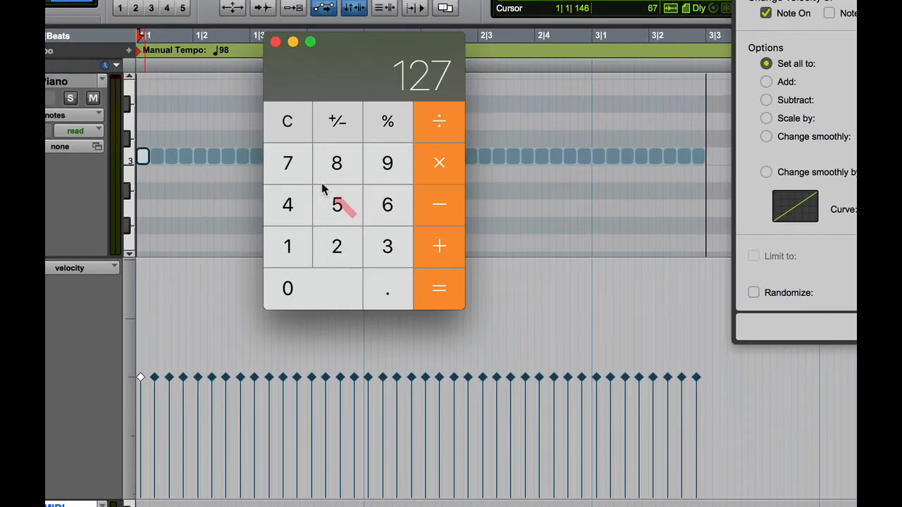
{"action": "key", "text": "Return"}
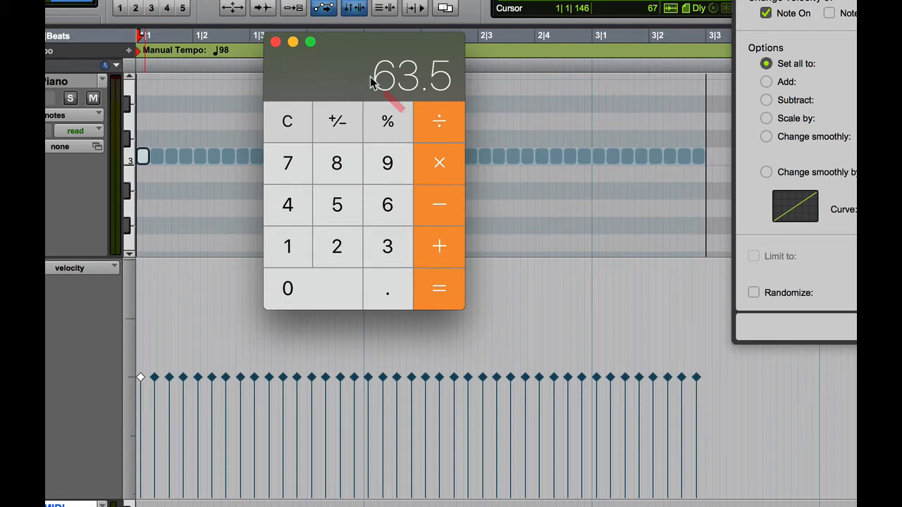
{"action": "left_click", "coordinate": [276, 42]}
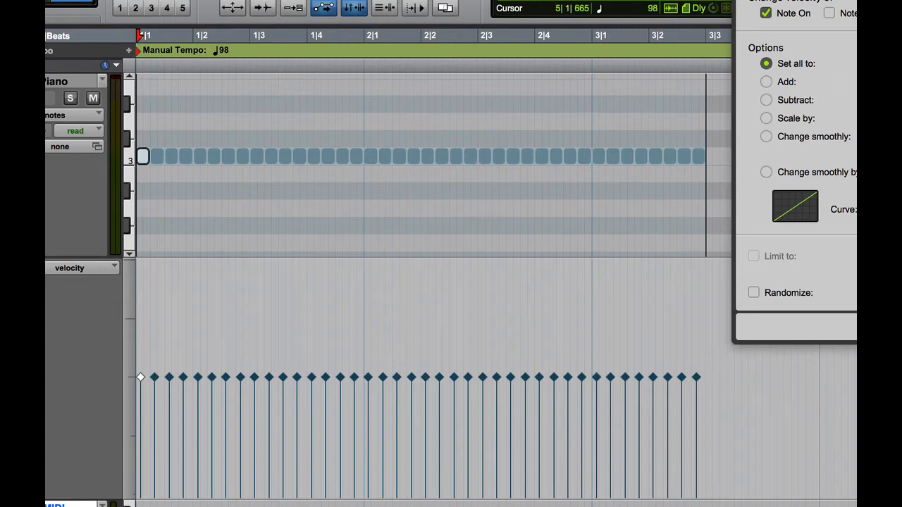
Sweep the MIDI track's pan in the Mix window, resetting it to 0 and turning it fully right to 63
{"action": "left_click_drag", "start_coordinate": [856, 2], "coordinate": [401, 2]}
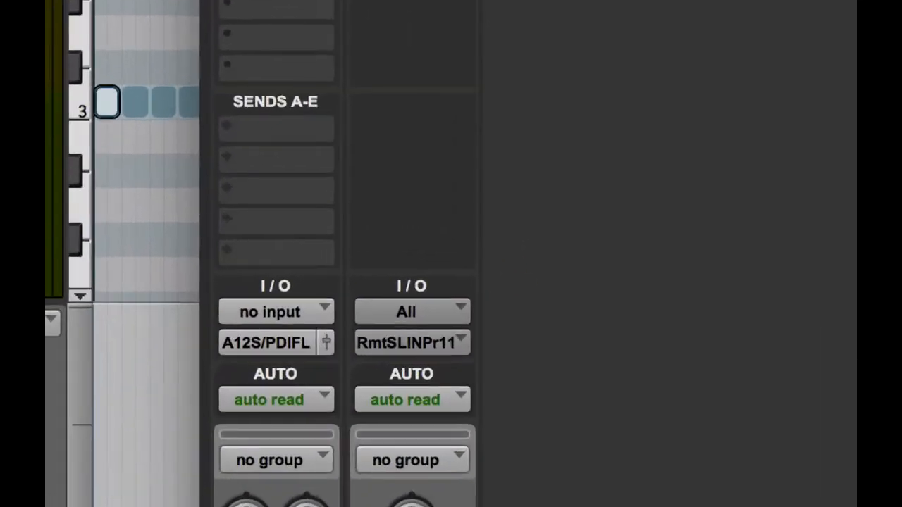
{"action": "scroll", "coordinate": [344, 282], "scroll_direction": "down", "scroll_amount": 5}
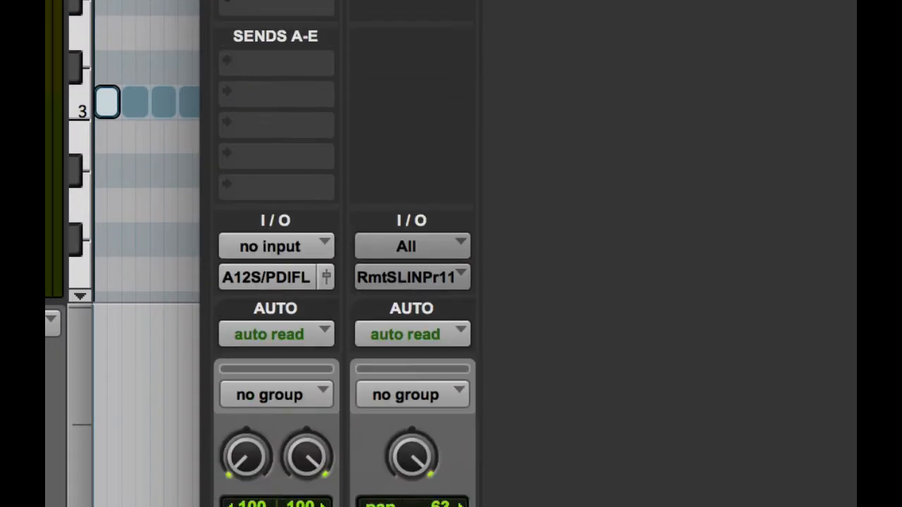
{"action": "left_click_drag", "start_coordinate": [408, 136], "coordinate": [396, 215]}
{"action": "left_click", "coordinate": [417, 205], "text": "alt"}
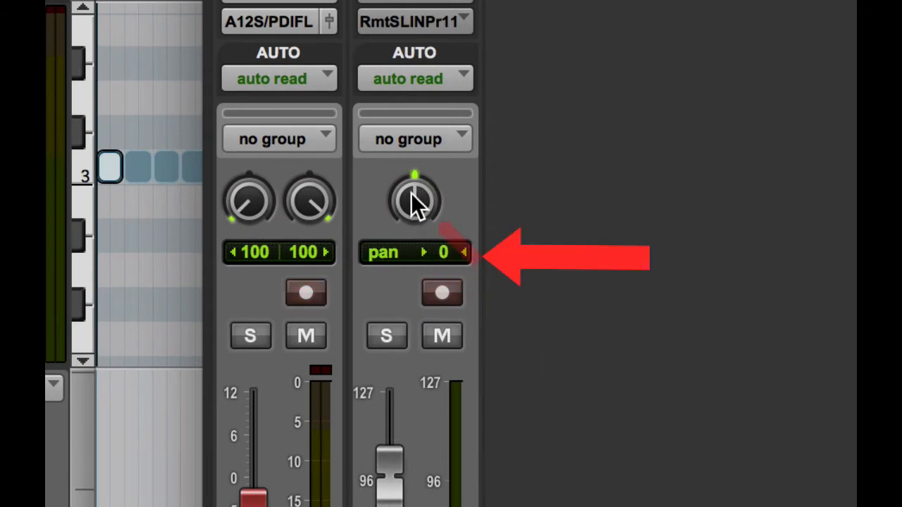
{"action": "left_click_drag", "start_coordinate": [411, 193], "coordinate": [446, 79]}
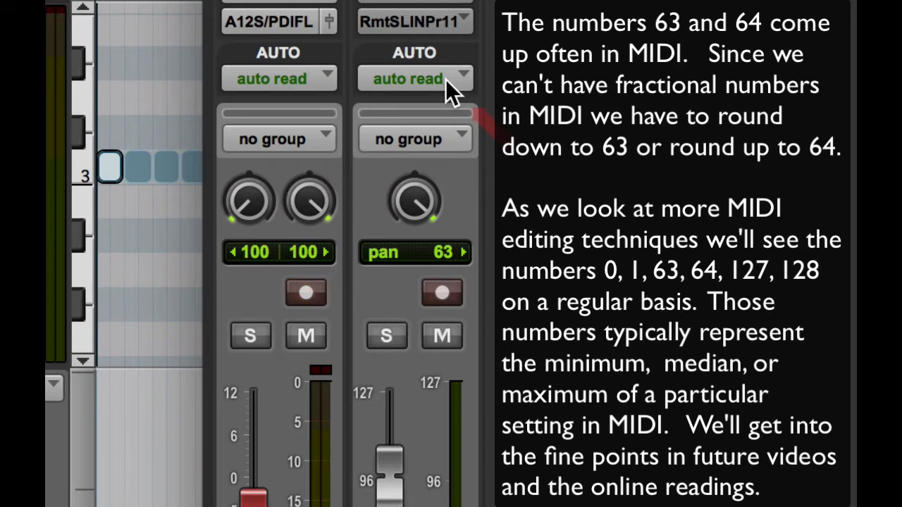
{"action": "mouse_move", "coordinate": [446, 79]}
{"action": "left_mouse_down"}
{"action": "mouse_move", "coordinate": [385, 376]}
{"action": "mouse_move", "coordinate": [429, 243]}
{"action": "mouse_move", "coordinate": [401, 403]}
{"action": "mouse_move", "coordinate": [471, 87]}
{"action": "mouse_move", "coordinate": [432, 196]}
{"action": "left_mouse_up"}
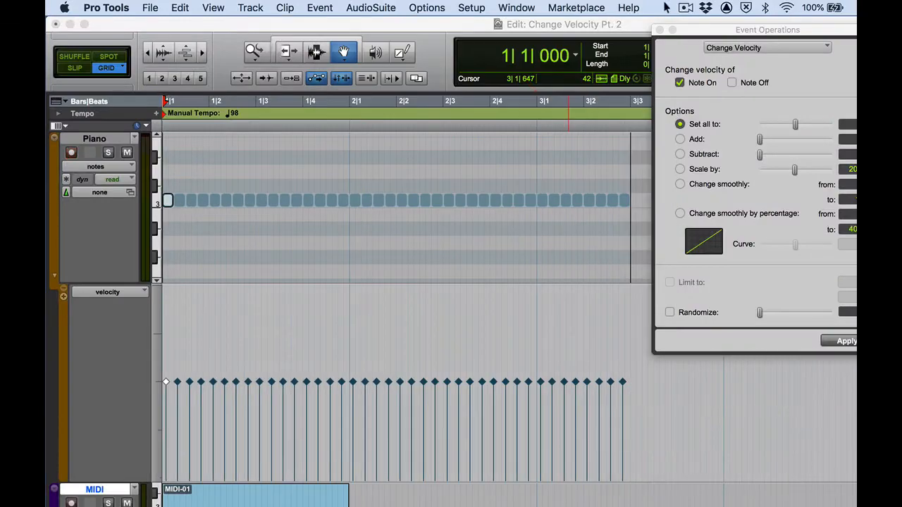
Hide the MIDI track from the Edit window and reposition the Event Operations window
{"action": "left_click_drag", "start_coordinate": [773, 33], "coordinate": [583, 48]}
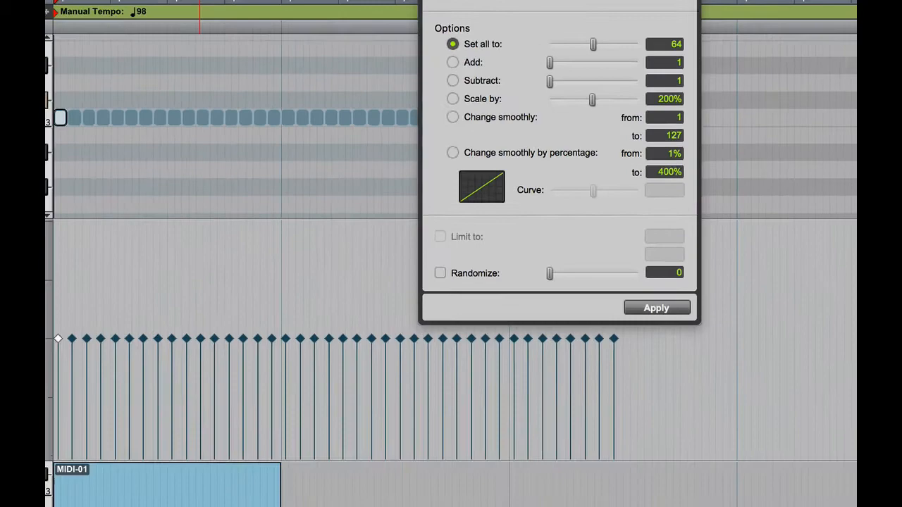
{"action": "right_click", "coordinate": [101, 343]}
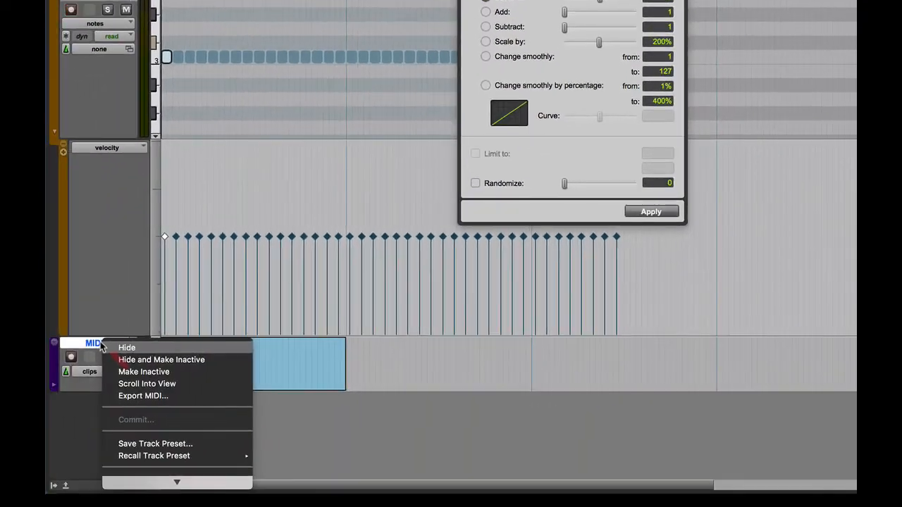
{"action": "left_click", "coordinate": [126, 348]}
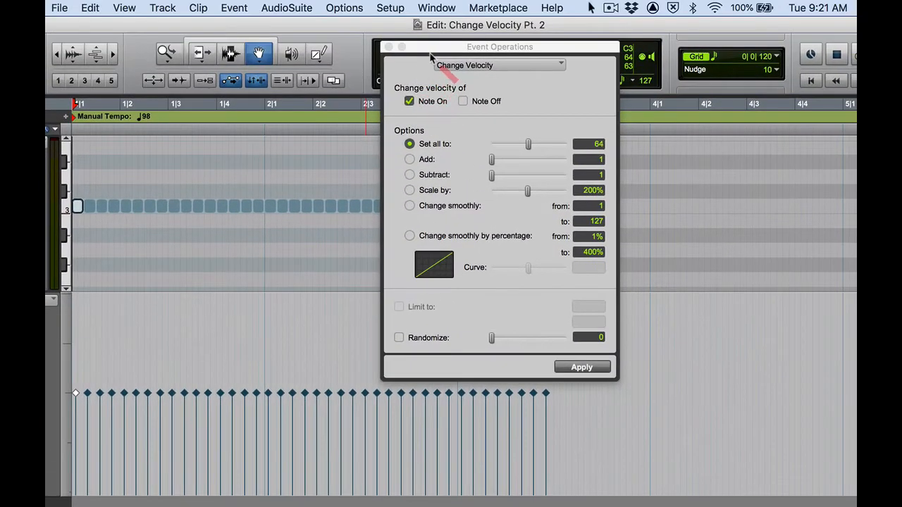
Select all notes on the Piano track and set all their velocities to 127
{"action": "left_click_drag", "start_coordinate": [438, 62], "coordinate": [663, 64]}
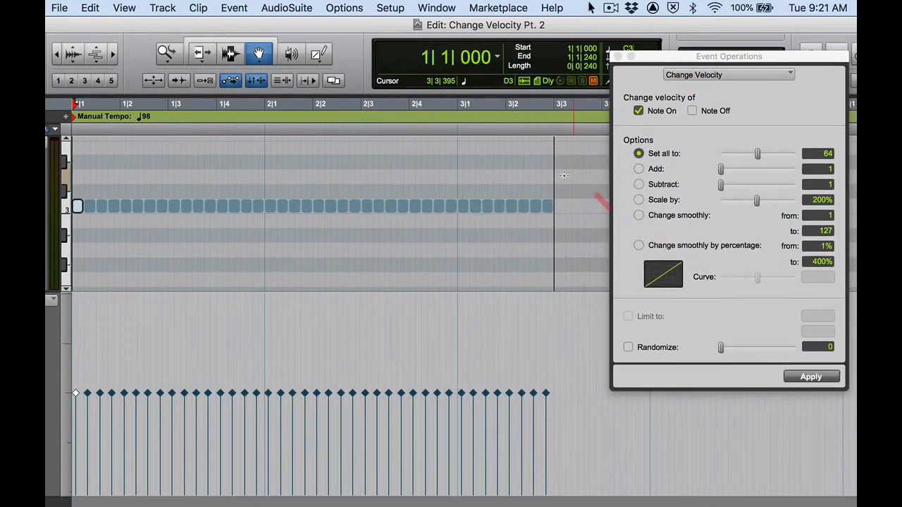
{"action": "left_click_drag", "start_coordinate": [553, 166], "coordinate": [74, 248]}
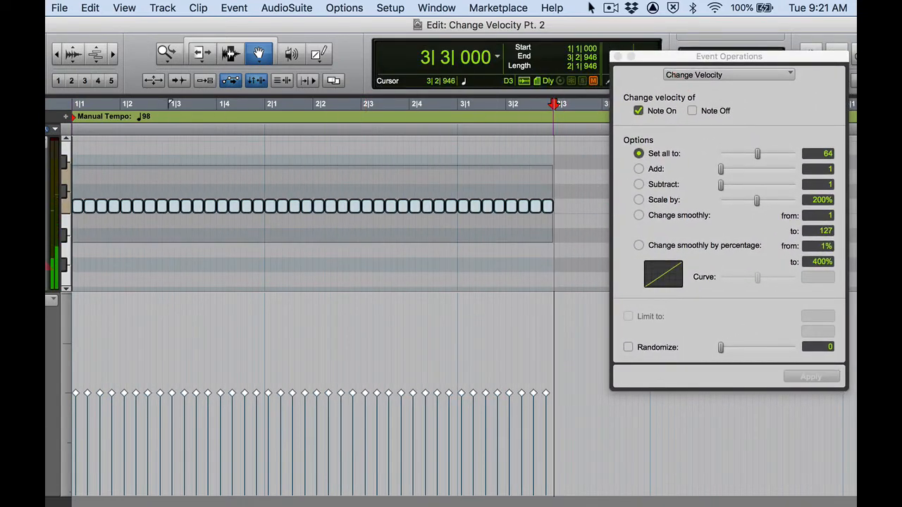
{"action": "left_click_drag", "start_coordinate": [758, 157], "coordinate": [824, 168]}
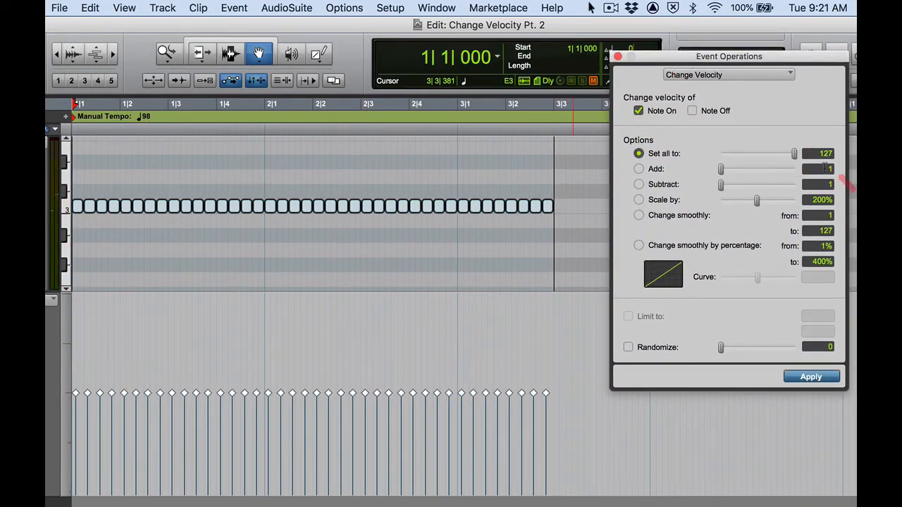
{"action": "left_click", "coordinate": [812, 377]}
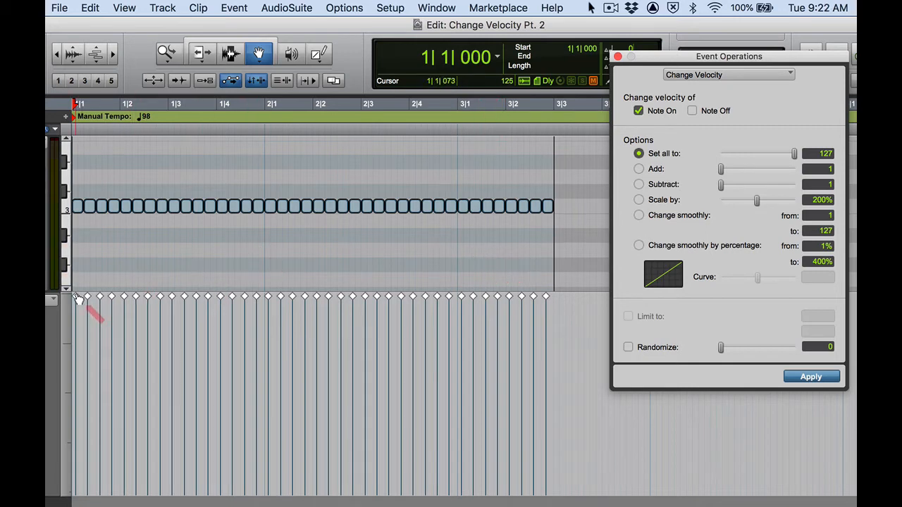
Subtract 18 from the velocity of all selected Piano notes and play the result
{"action": "left_click", "coordinate": [638, 185]}
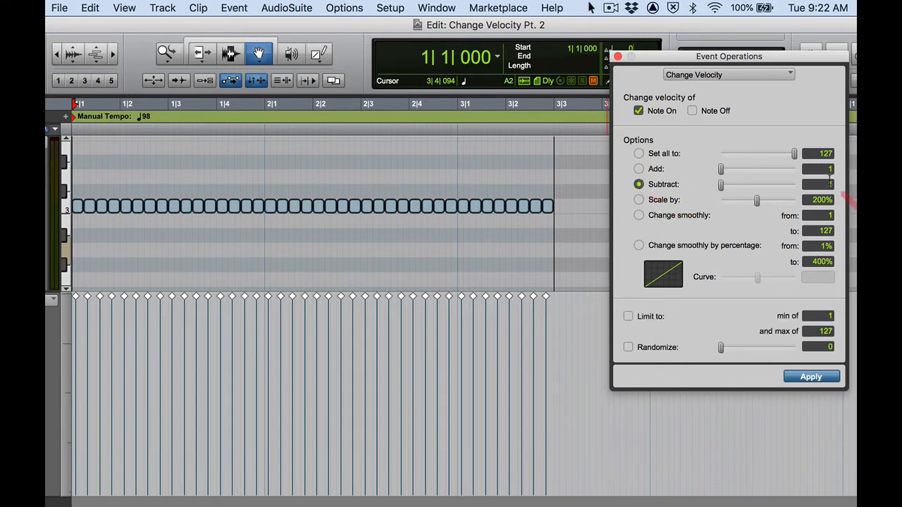
{"action": "left_click_drag", "start_coordinate": [722, 185], "coordinate": [730, 187]}
{"action": "left_click", "coordinate": [809, 377]}
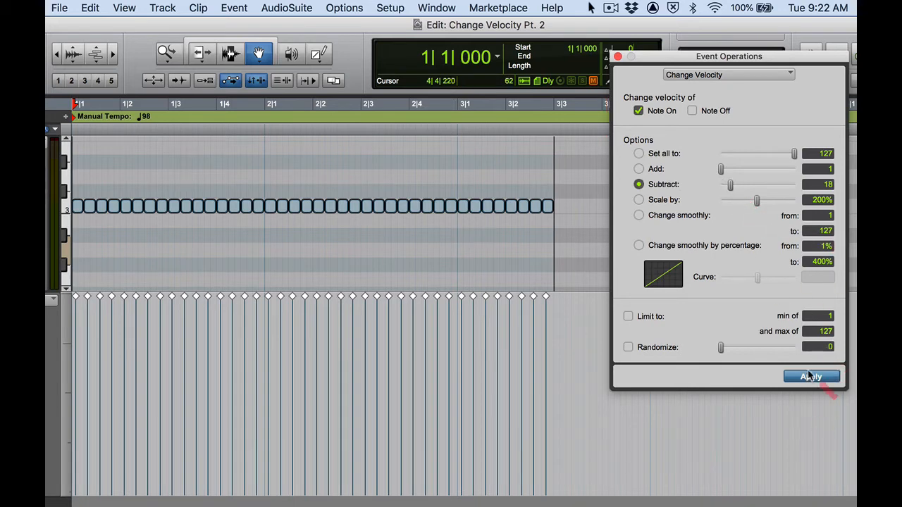
{"action": "key", "text": "space"}
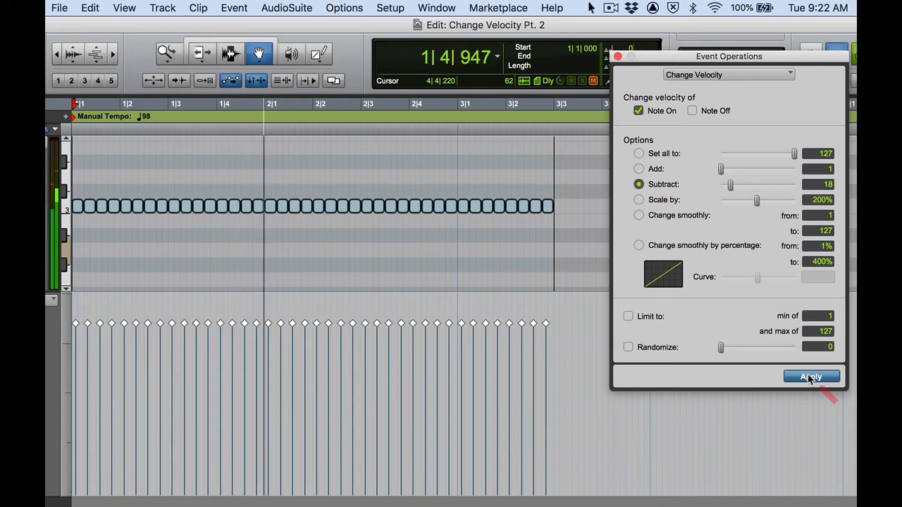
{"action": "key", "text": "space"}
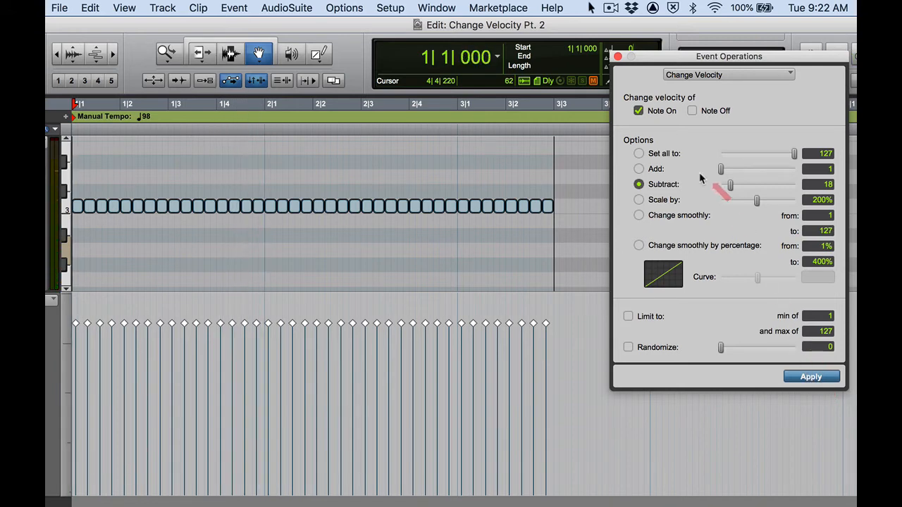
Add 10 to the velocity of all selected Piano notes and play the result
{"action": "left_click", "coordinate": [639, 169]}
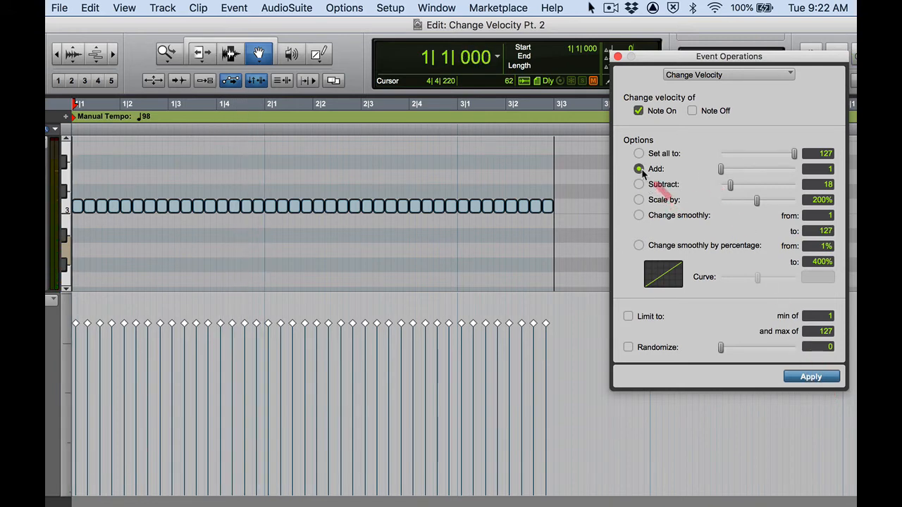
{"action": "left_click", "coordinate": [830, 169]}
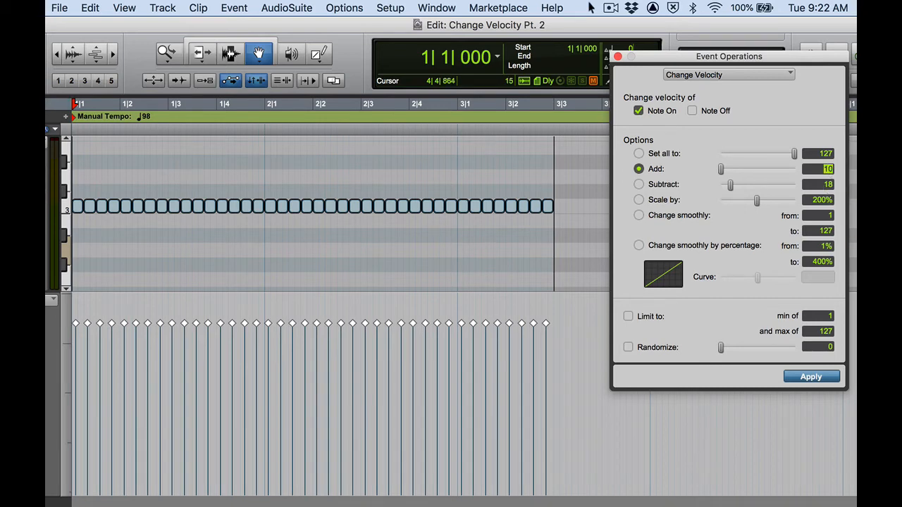
{"action": "left_click", "coordinate": [812, 377]}
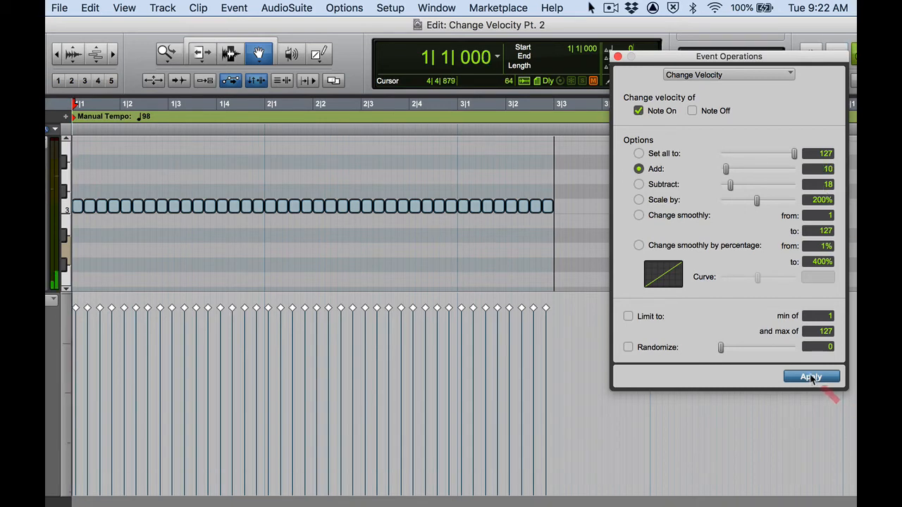
{"action": "key", "text": "space"}
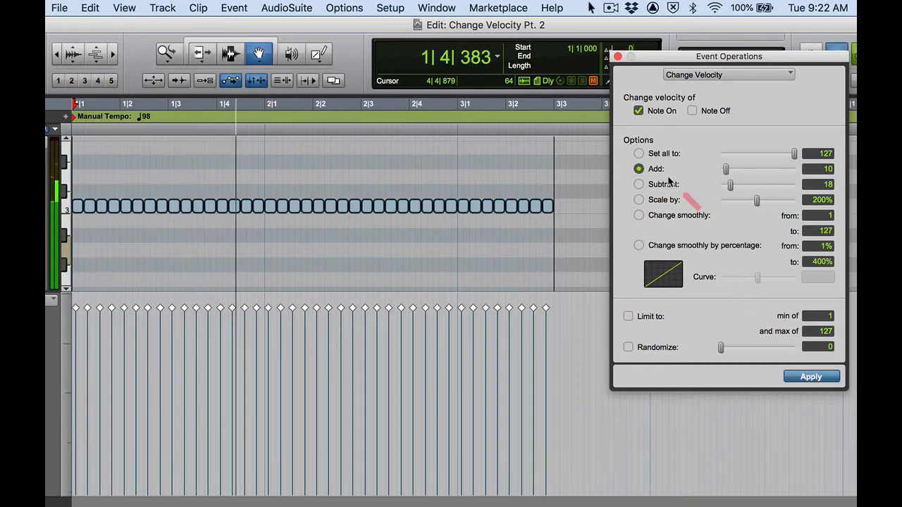
{"action": "key", "text": "space"}
Choose the Set all to option and lower all selected Piano notes' velocities together by hand in the velocity lane
{"action": "left_click", "coordinate": [639, 153]}
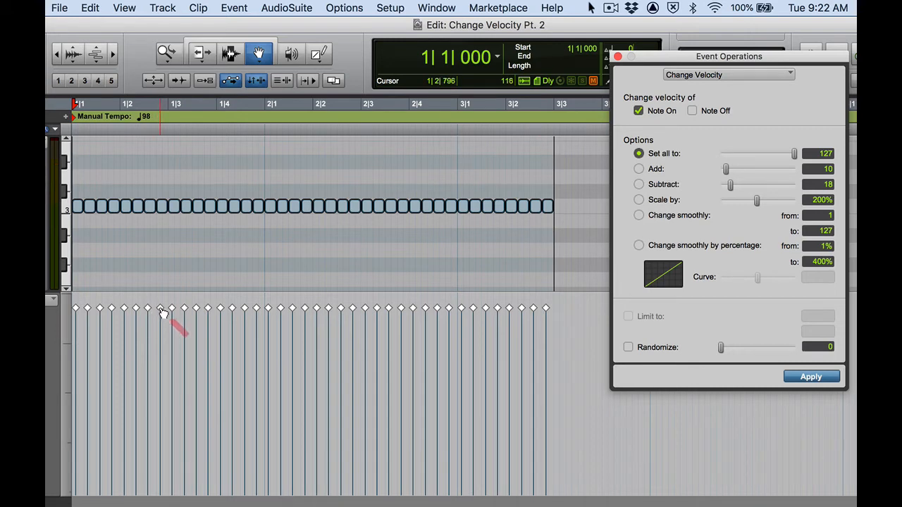
{"action": "mouse_move", "coordinate": [162, 313]}
{"action": "left_mouse_down"}
{"action": "mouse_move", "coordinate": [167, 380]}
{"action": "mouse_move", "coordinate": [173, 314]}
{"action": "left_mouse_up"}
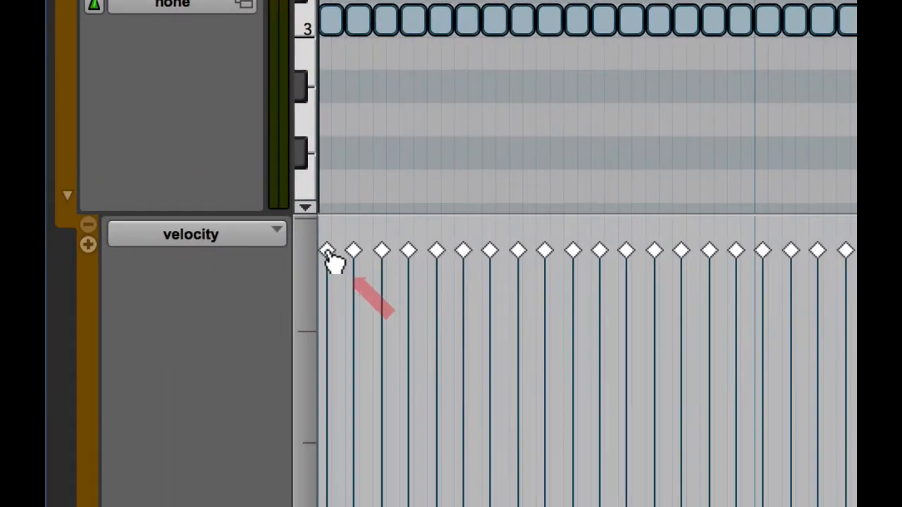
{"action": "key", "text": "space"}
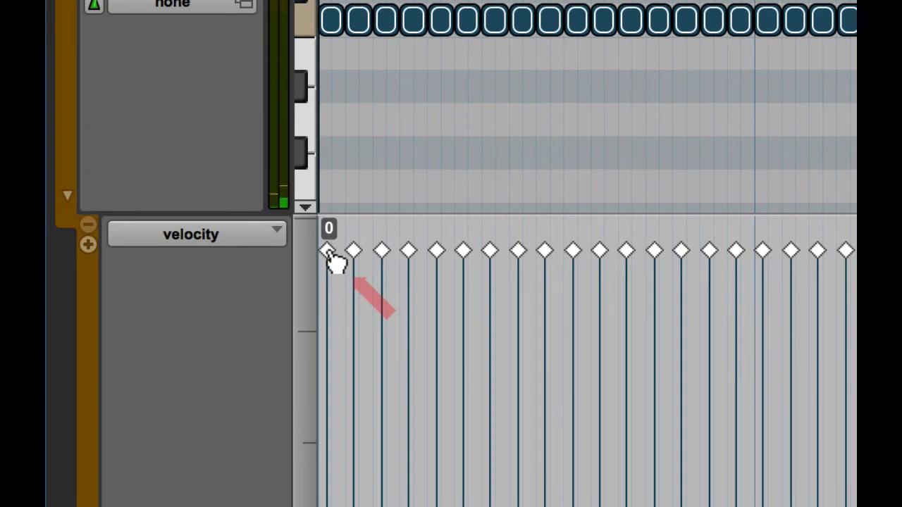
{"action": "left_click_drag", "start_coordinate": [335, 263], "coordinate": [346, 207]}
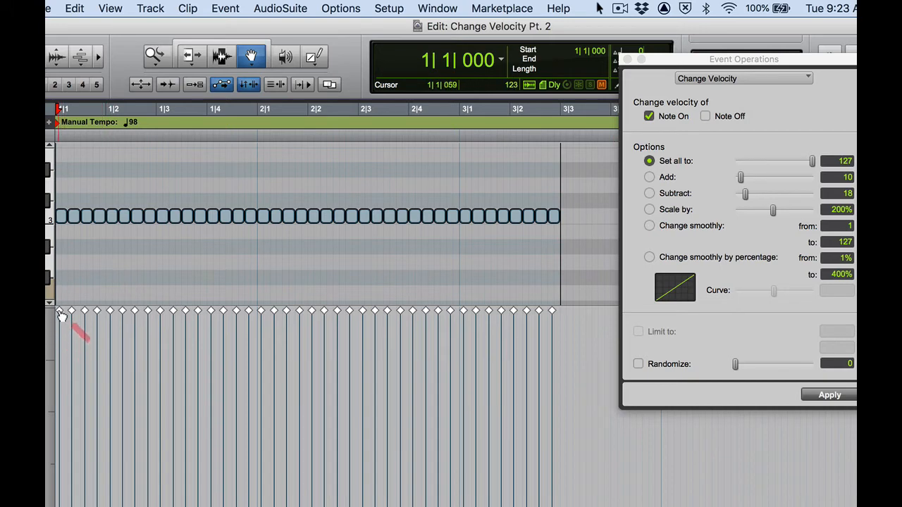
{"action": "left_click_drag", "start_coordinate": [61, 315], "coordinate": [59, 379]}
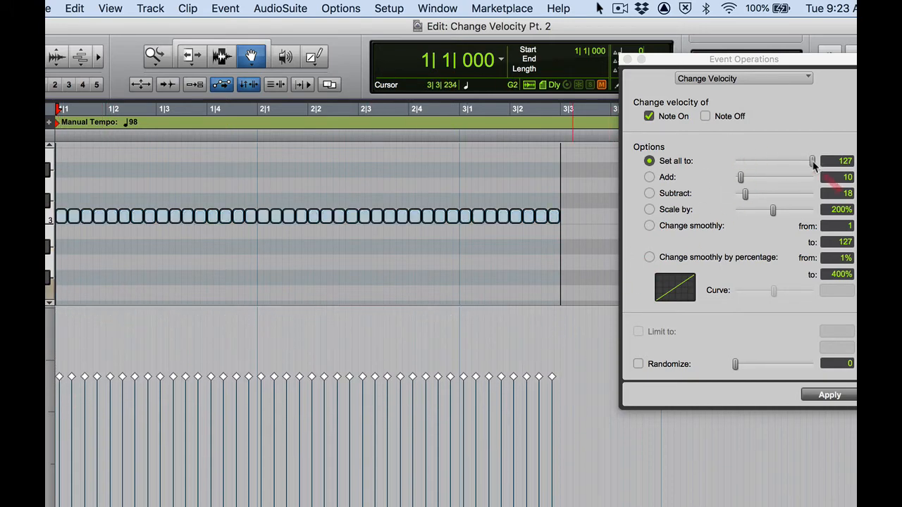
Set the velocity of all selected Piano notes to 64
{"action": "left_click", "coordinate": [839, 161]}
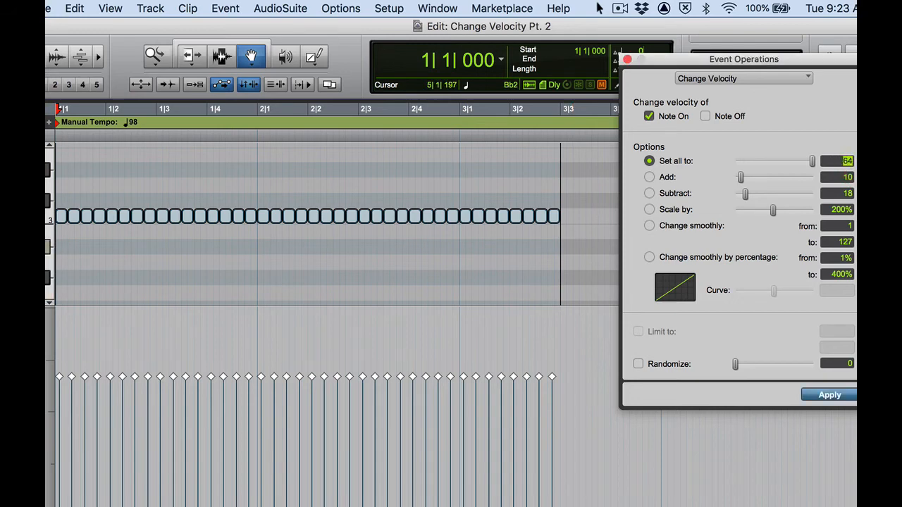
{"action": "key", "text": "Return"}
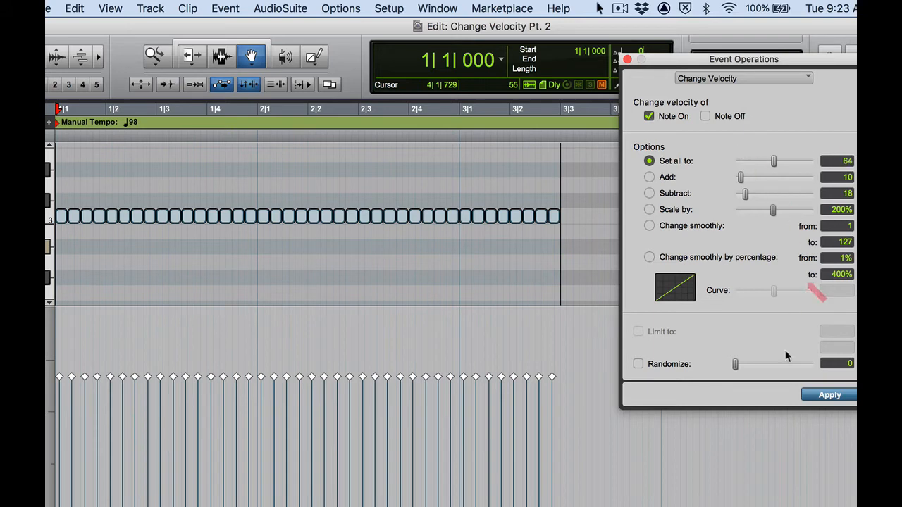
{"action": "left_click", "coordinate": [828, 396]}
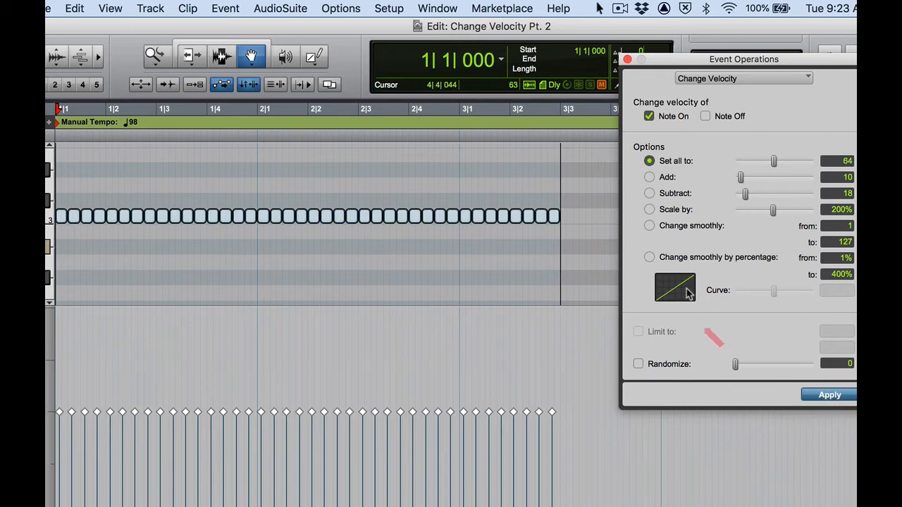
Choose the Scale by option and set its percentage to 100%
{"action": "left_click", "coordinate": [649, 210]}
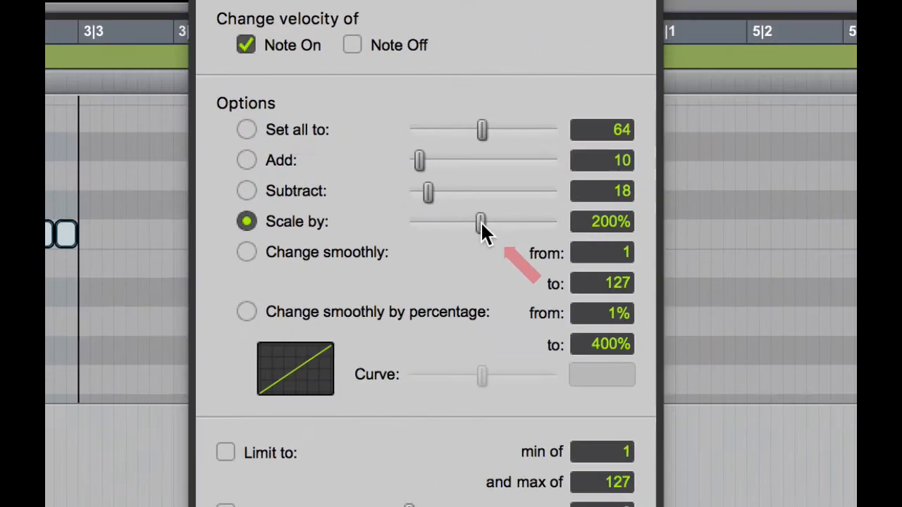
{"action": "left_click_drag", "start_coordinate": [773, 211], "coordinate": [764, 211]}
{"action": "left_click_drag", "start_coordinate": [464, 224], "coordinate": [451, 226]}
{"action": "left_click", "coordinate": [583, 224]}
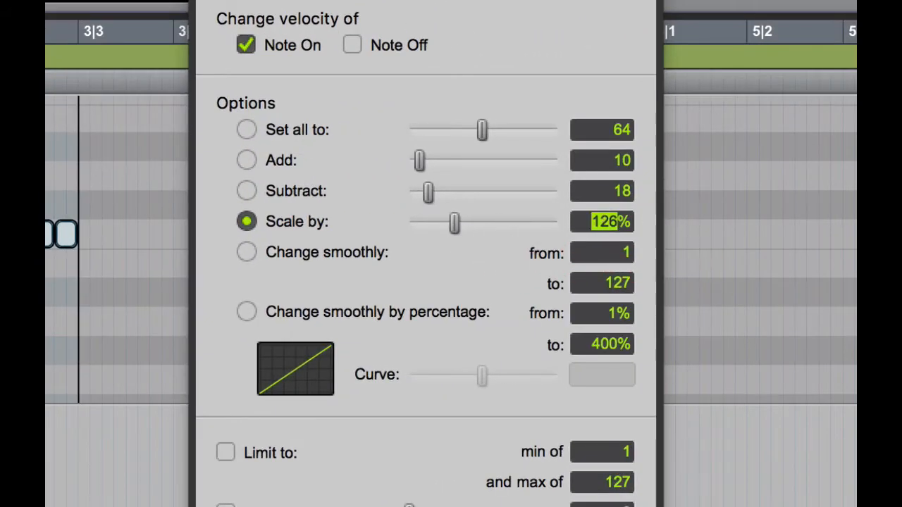
{"action": "type", "text": "100"}
{"action": "key", "text": "Return"}
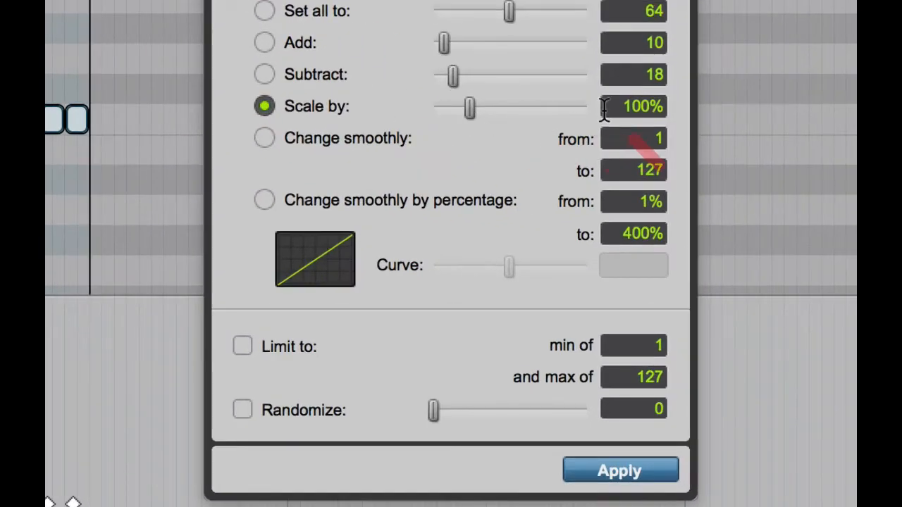
Scale the velocity of all selected Piano notes by 200% and check individual note velocities in the velocity lane
{"action": "double_click", "coordinate": [614, 106]}
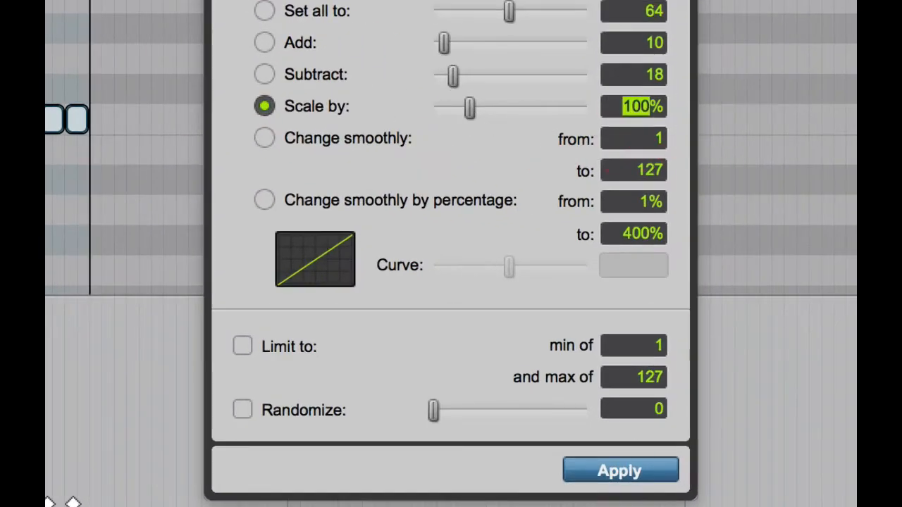
{"action": "type", "text": "200"}
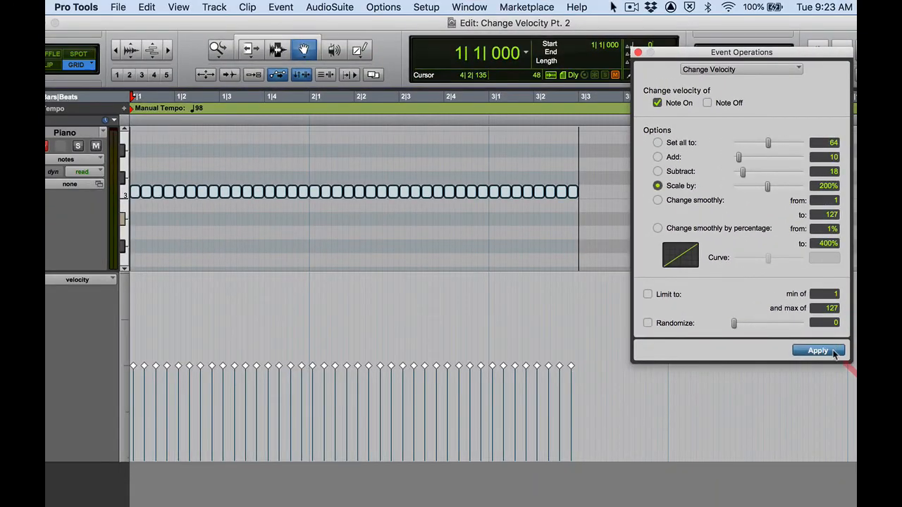
{"action": "left_click", "coordinate": [818, 351]}
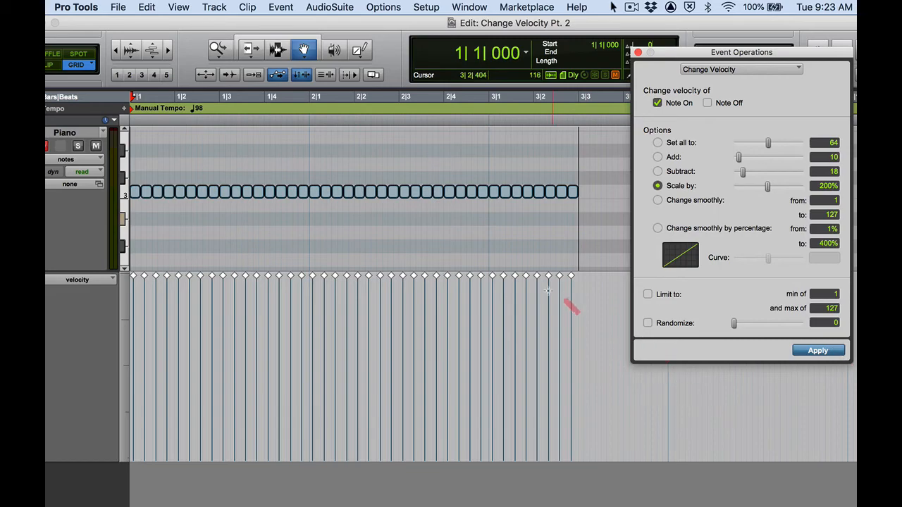
{"action": "left_click", "coordinate": [578, 281]}
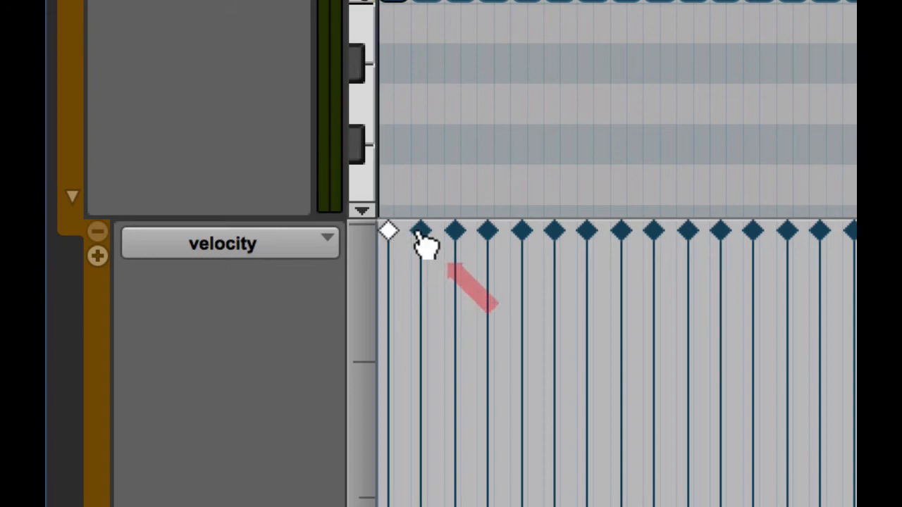
{"action": "left_click", "coordinate": [418, 234]}
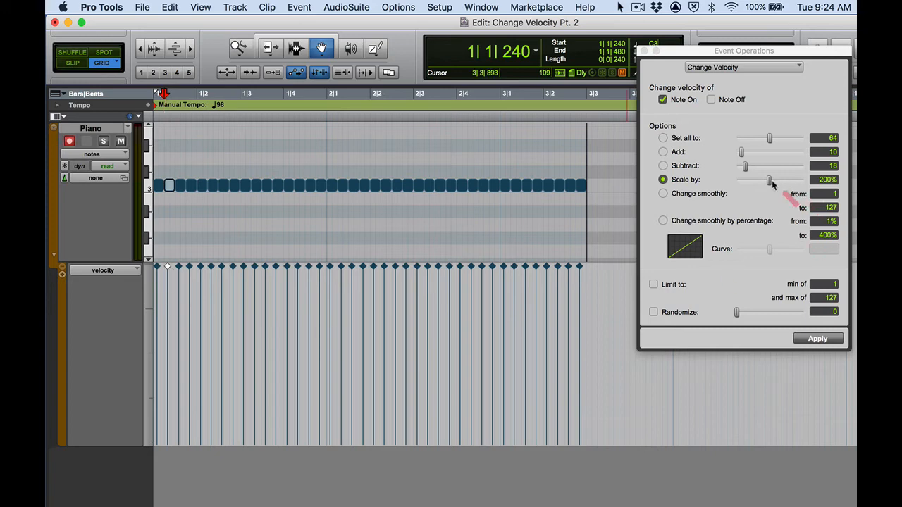
Reselect all Piano notes and scale their velocities by 50%
{"action": "left_click_drag", "start_coordinate": [590, 155], "coordinate": [162, 221]}
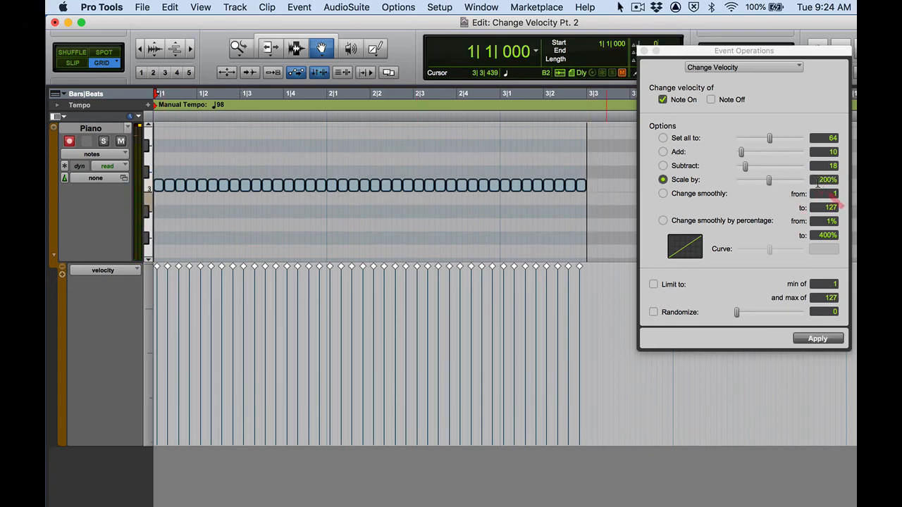
{"action": "left_click_drag", "start_coordinate": [817, 182], "coordinate": [827, 181]}
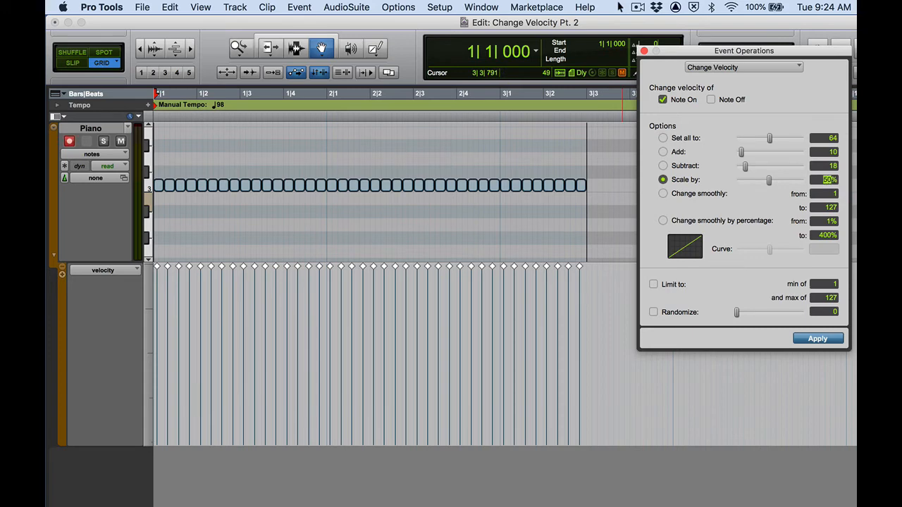
{"action": "left_click", "coordinate": [726, 195]}
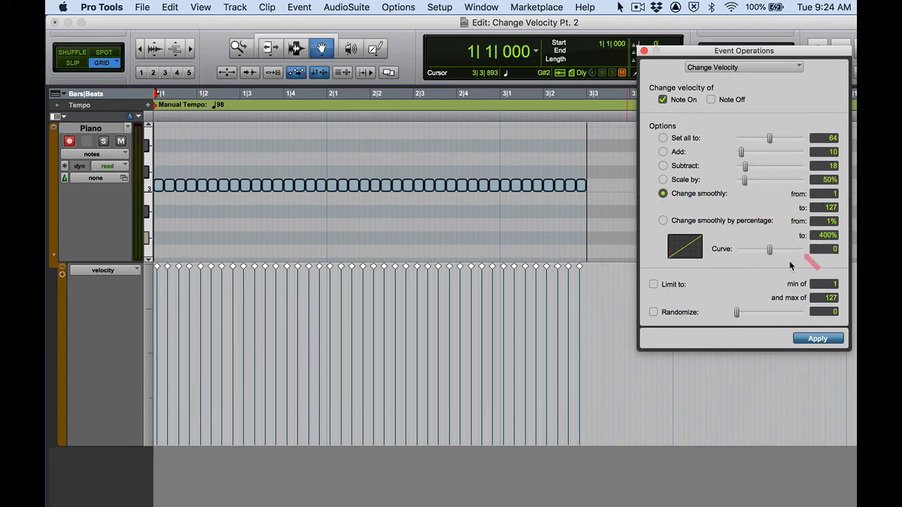
{"action": "left_click", "coordinate": [664, 181]}
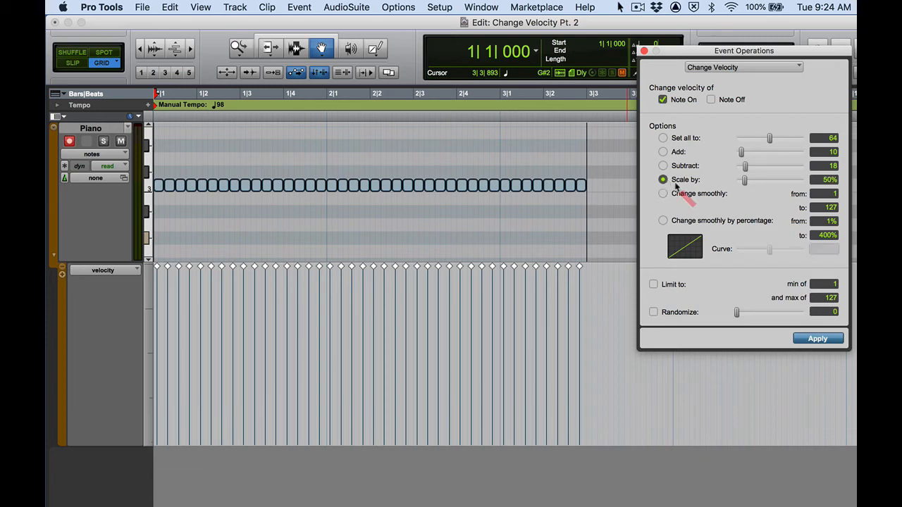
{"action": "left_click", "coordinate": [817, 339]}
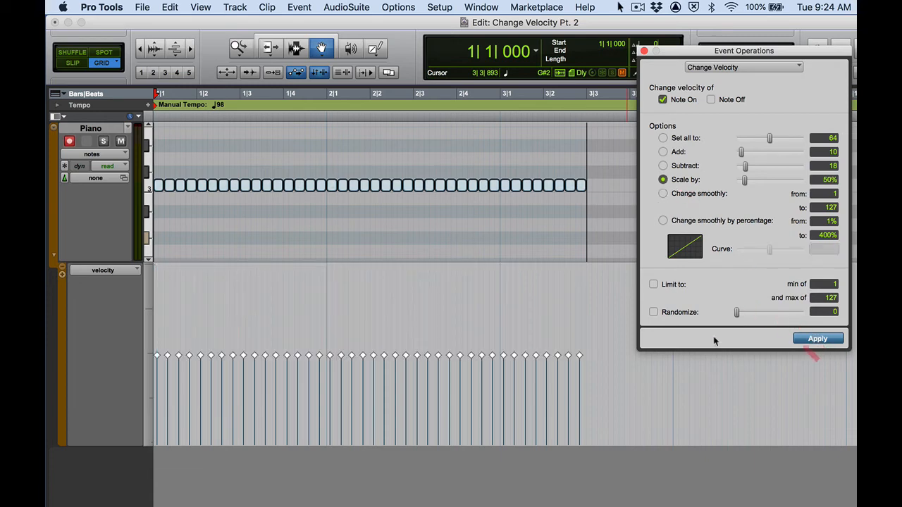
Check the first Piano note's velocity in the velocity lane and select all the notes again
{"action": "left_click", "coordinate": [507, 309]}
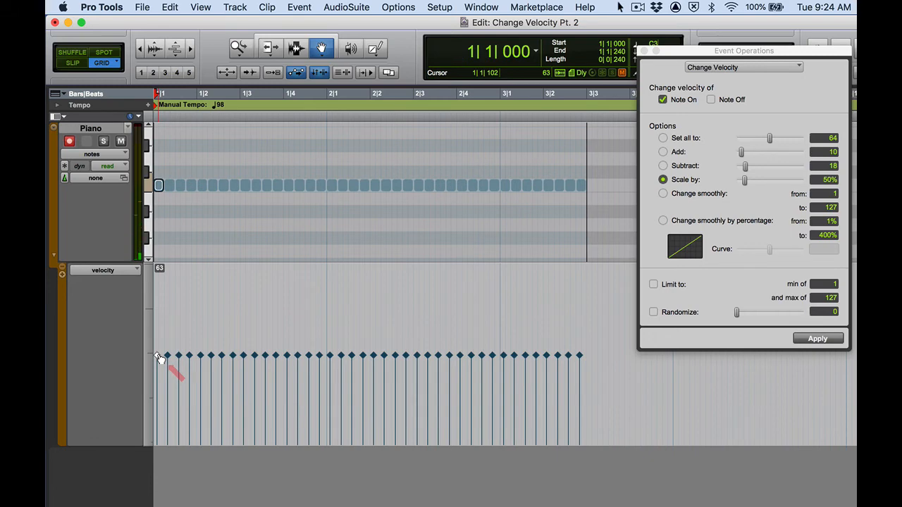
{"action": "left_click", "coordinate": [158, 356]}
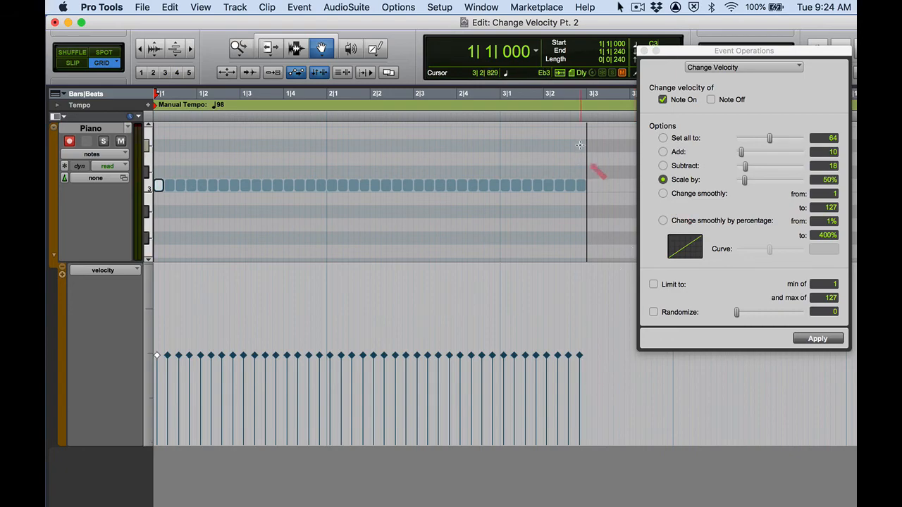
{"action": "left_click_drag", "start_coordinate": [595, 157], "coordinate": [151, 220]}
Try changing the Piano notes' velocities smoothly from 1 to 127, and undo the change
{"action": "left_click", "coordinate": [663, 194]}
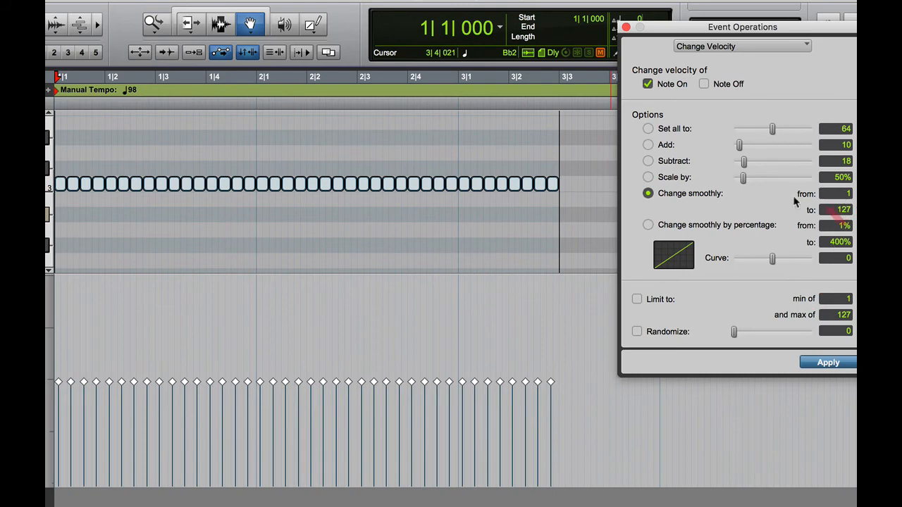
{"action": "left_click", "coordinate": [839, 367]}
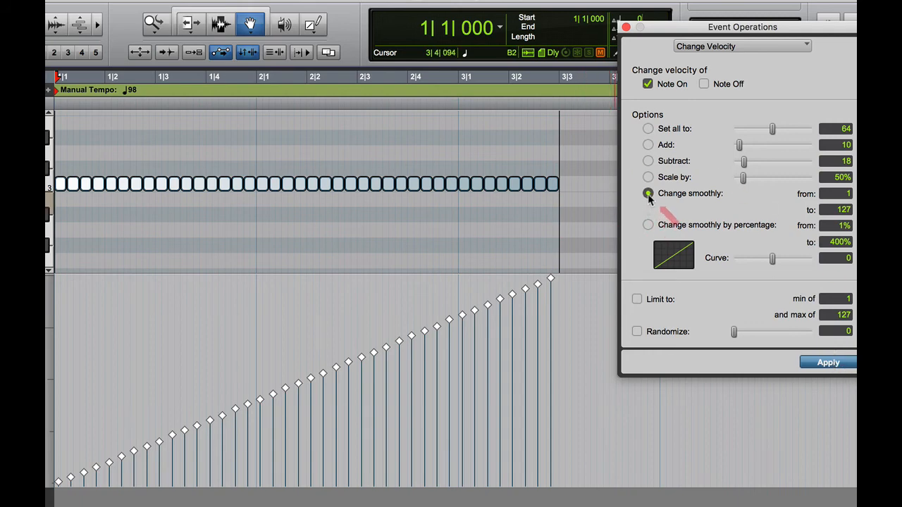
{"action": "key", "text": "super+z"}
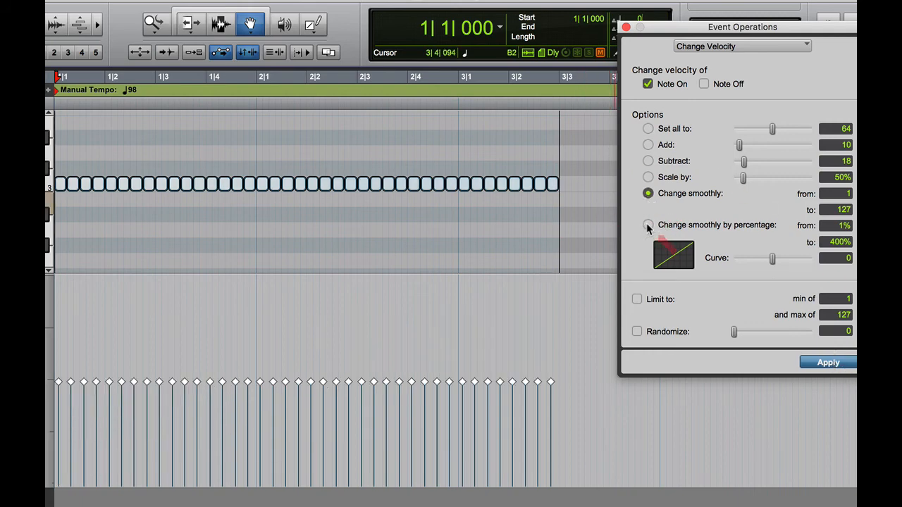
Configure Change smoothly by percentage from 1% to 200%, try it on the Piano notes, and undo the velocity change
{"action": "left_click", "coordinate": [647, 226]}
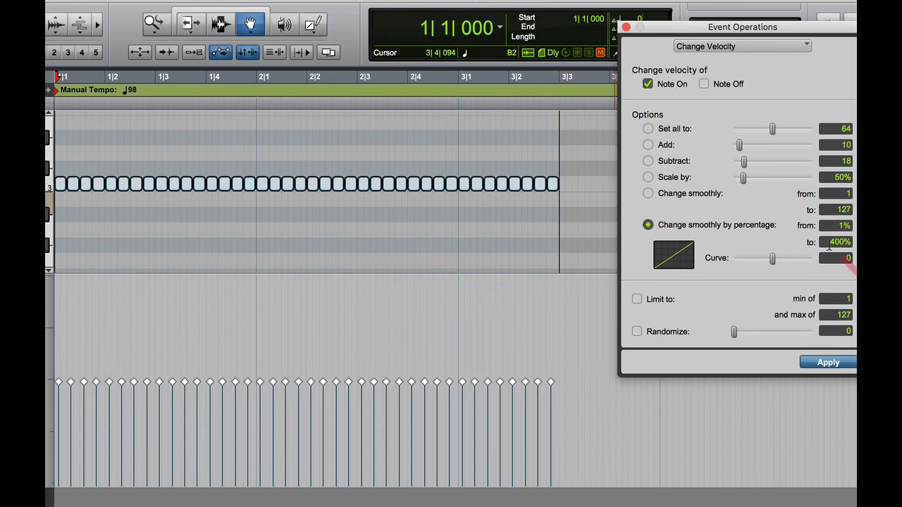
{"action": "left_click", "coordinate": [830, 242]}
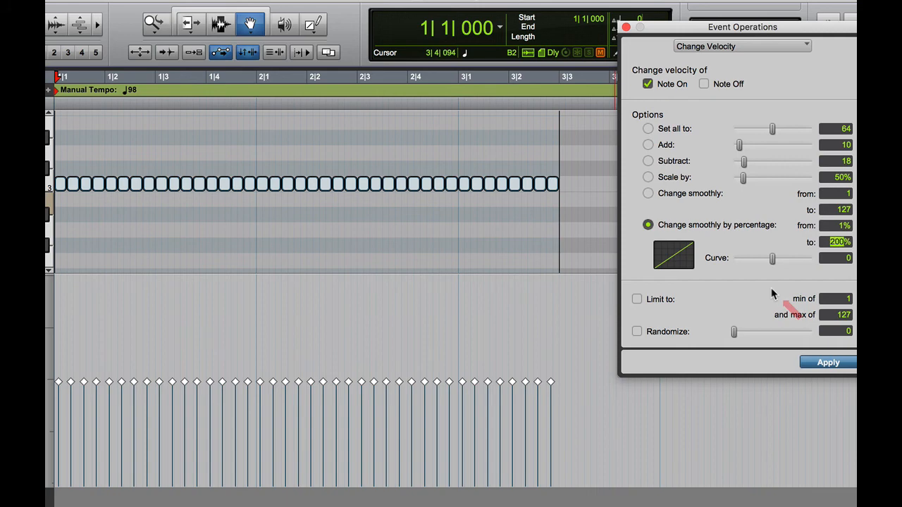
{"action": "left_click", "coordinate": [733, 290]}
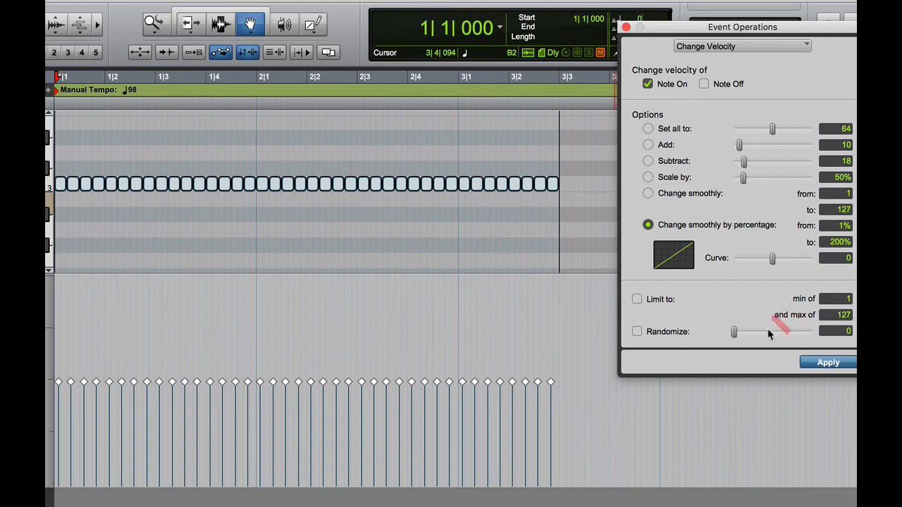
{"action": "left_click", "coordinate": [828, 363]}
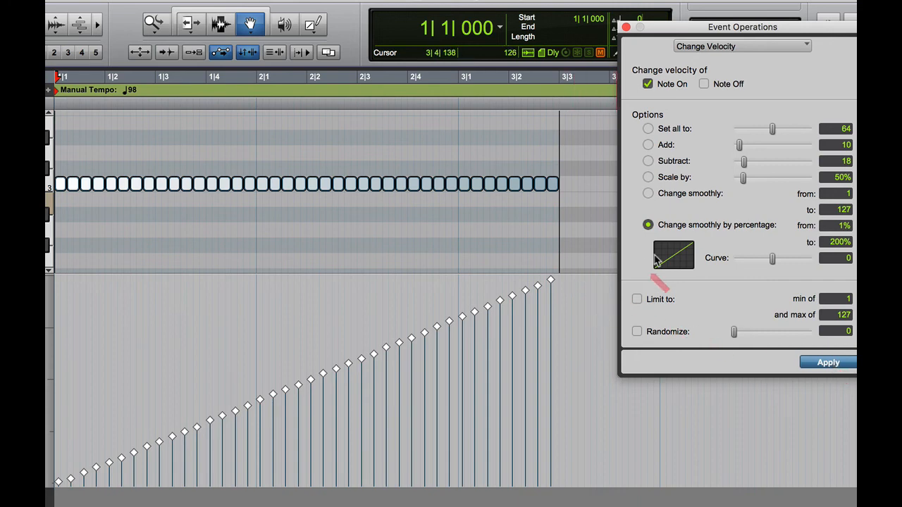
{"action": "key", "text": "super+z"}
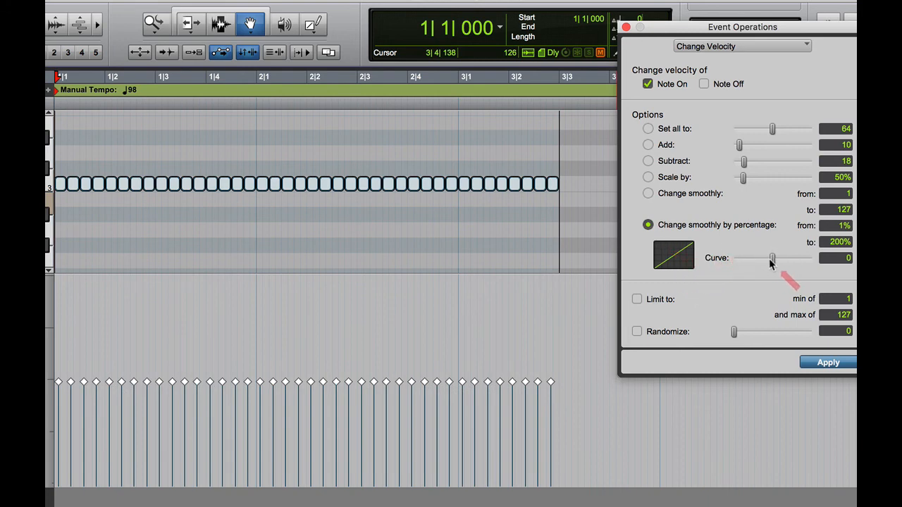
Apply the smooth percentage velocity change with a curve of -64, and switch the option back to Set all to
{"action": "left_click_drag", "start_coordinate": [769, 262], "coordinate": [745, 262]}
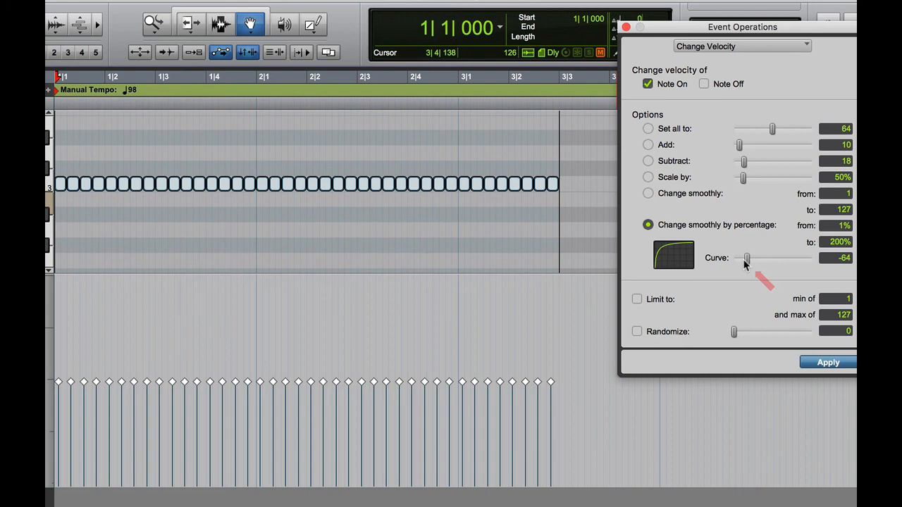
{"action": "left_click", "coordinate": [815, 362]}
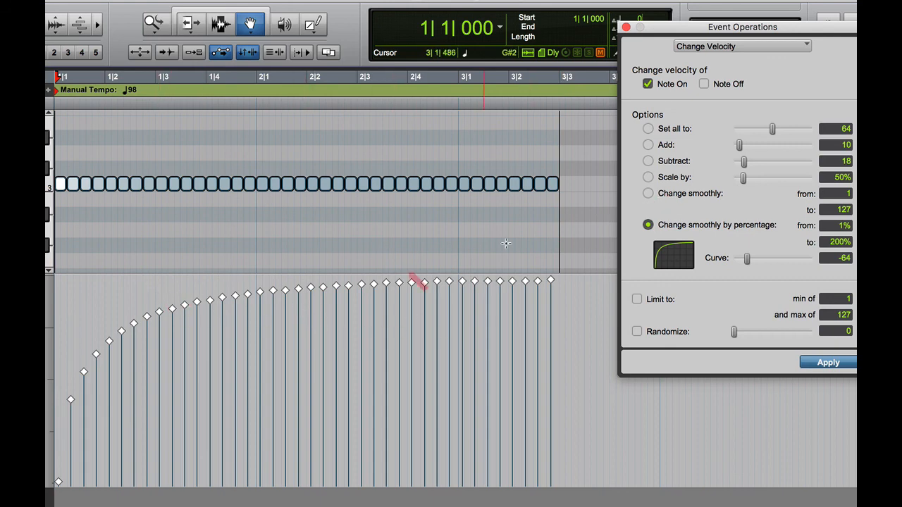
{"action": "left_click", "coordinate": [648, 129]}
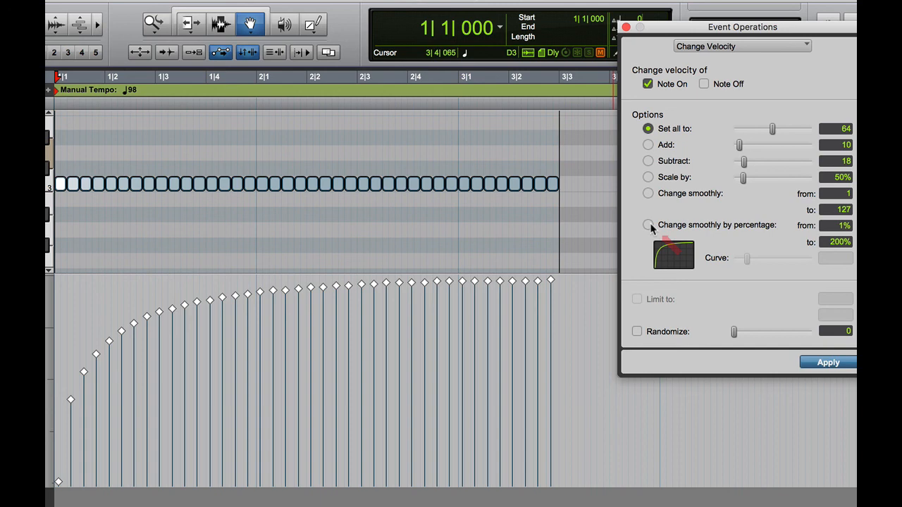
{"action": "left_click", "coordinate": [356, 4]}
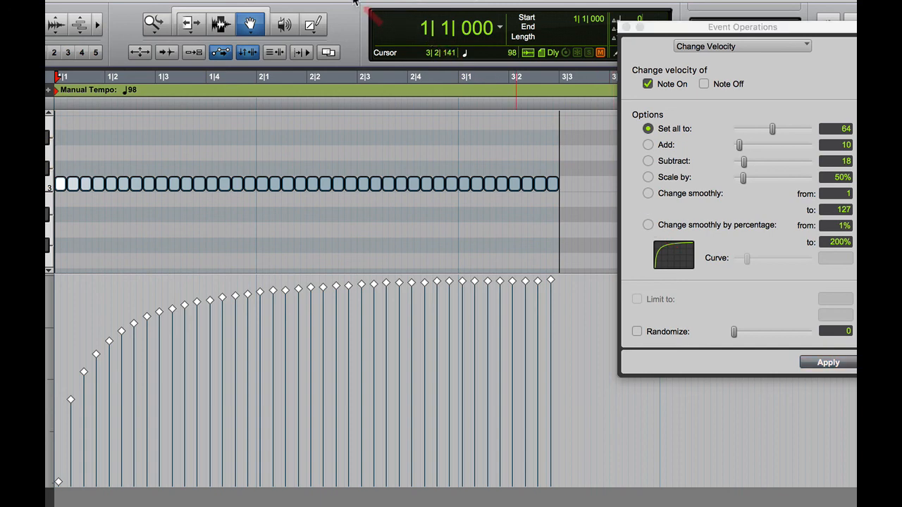